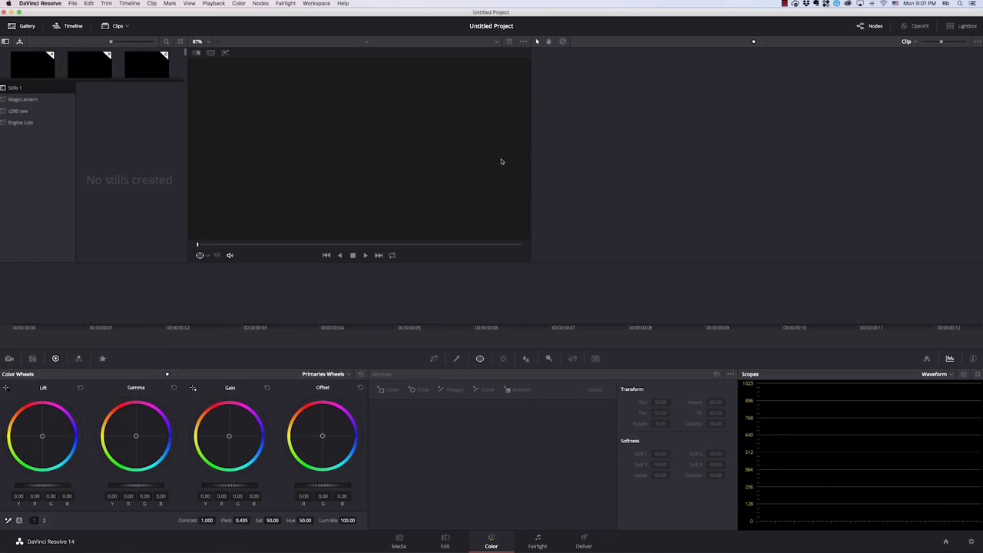
- Browse on the Media page to the EGO_200 > CRM > REEL_009 clip folder
left_click(399, 540)
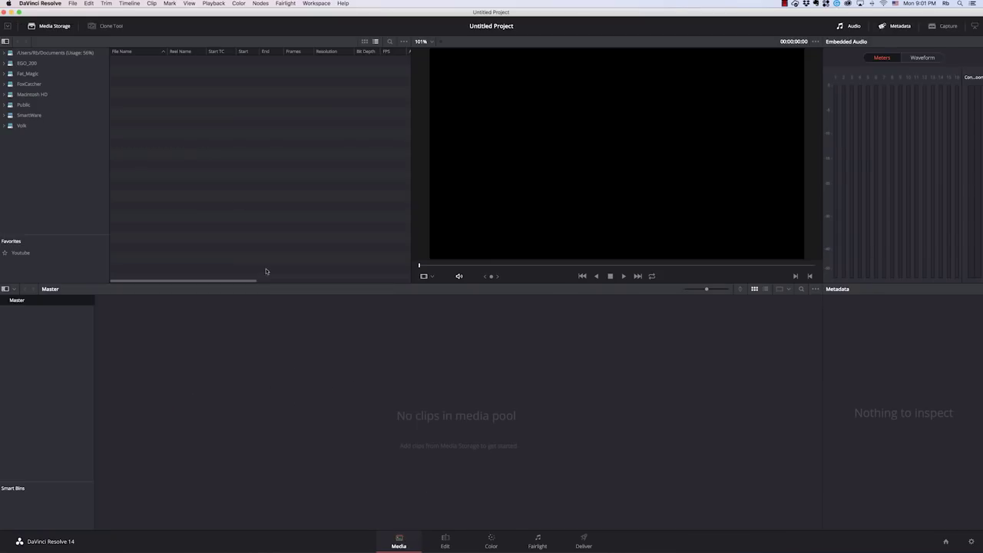
left_click(23, 64)
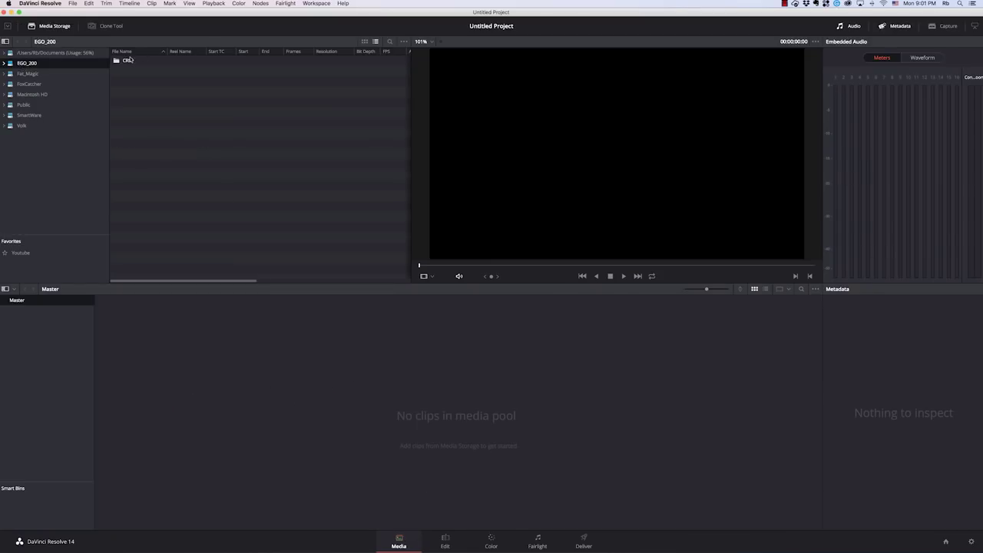
double_click(123, 62)
double_click(123, 61)
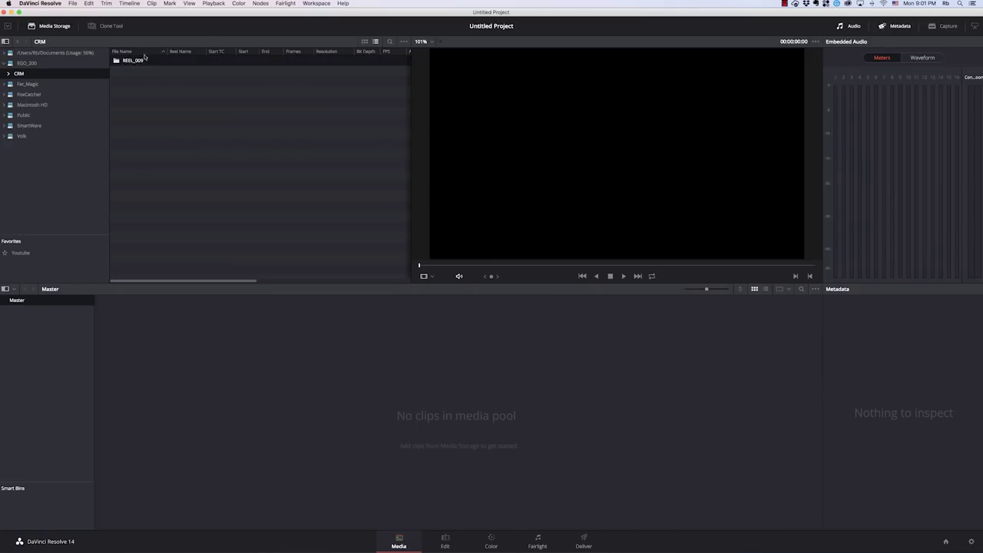
- Add the face clip and clip A009C200 to the media pool, matching the project frame rate
left_click(145, 80)
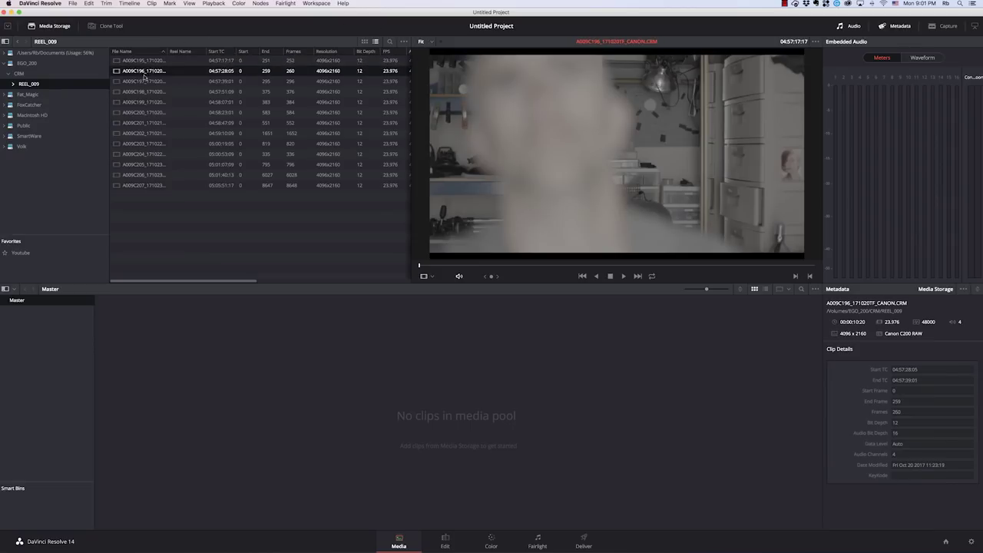
left_click(145, 71)
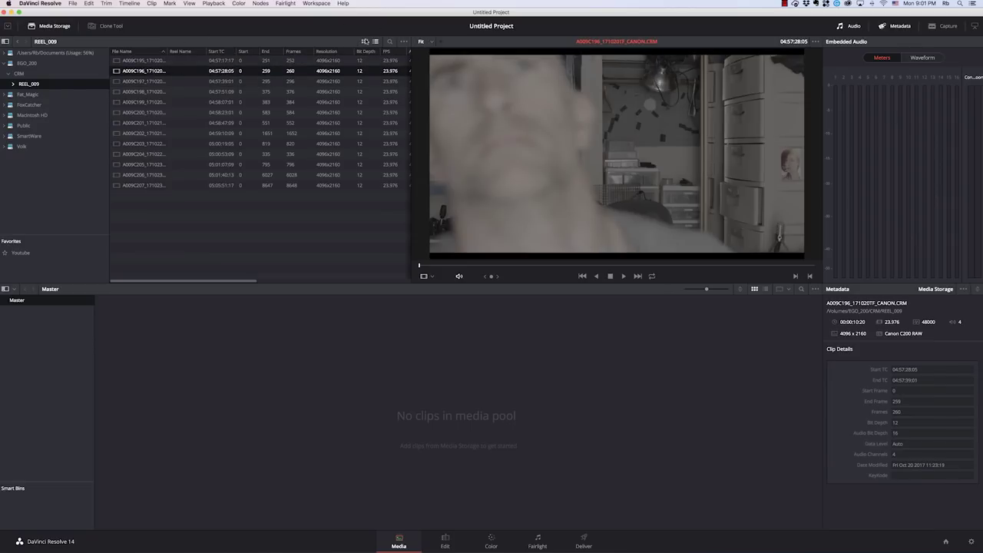
left_click(364, 41)
left_click_drag(249, 69, 203, 407)
left_click(563, 305)
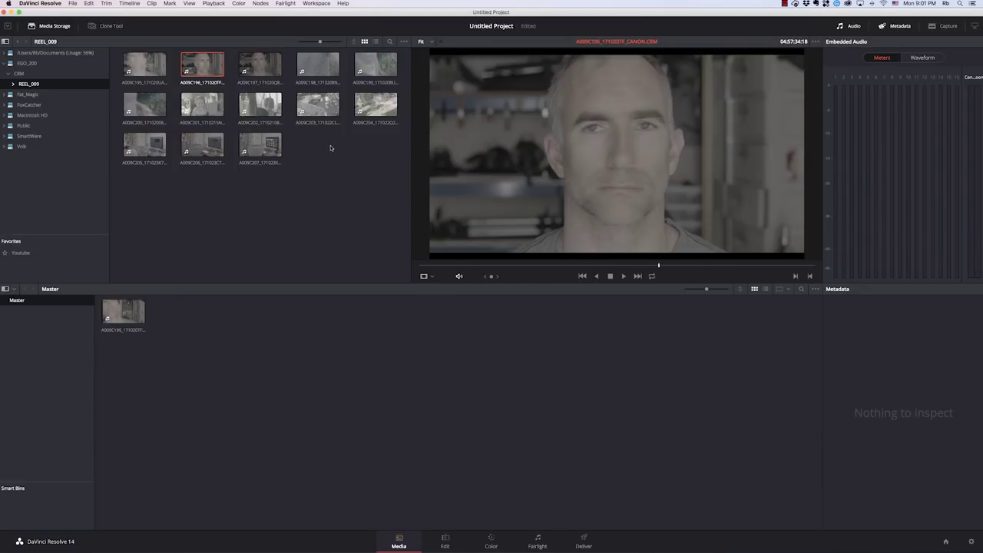
left_click_drag(151, 106, 111, 307)
- Create Timeline 1 from the selected clips and open it on the Edit page
left_click(129, 3)
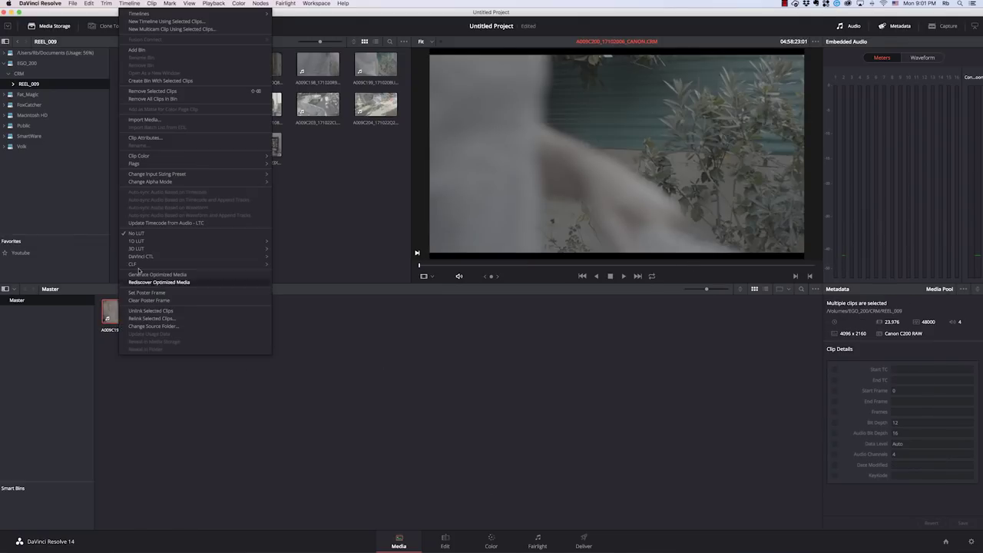
left_click(187, 21)
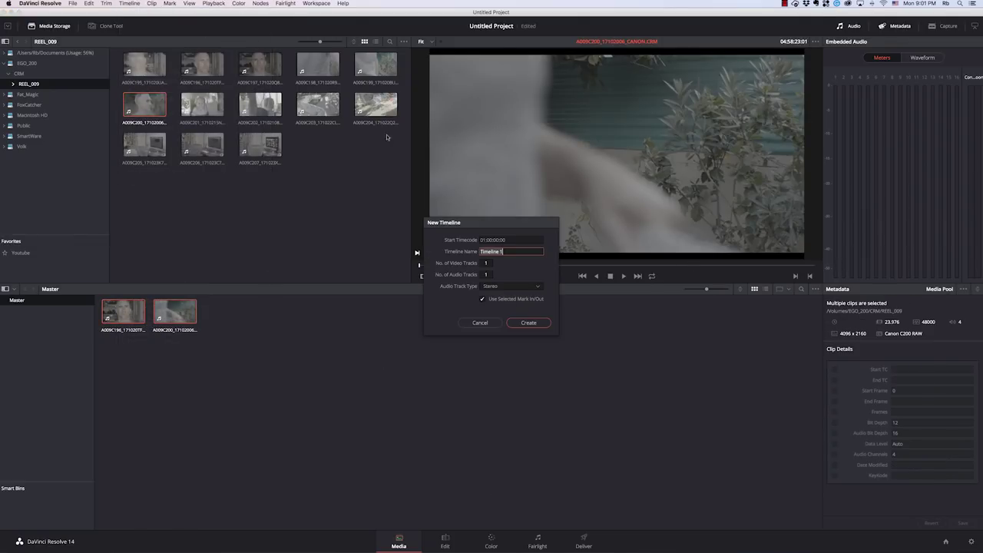
left_click(529, 325)
left_click(445, 541)
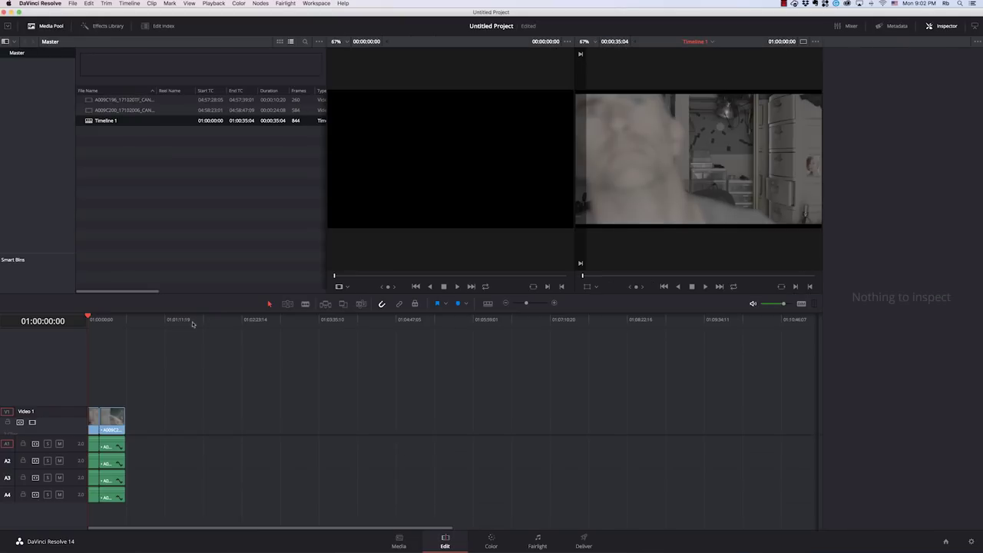
- Delete the four audio clips and zoom the timeline in on the two video clips
left_click_drag(184, 437, 62, 510)
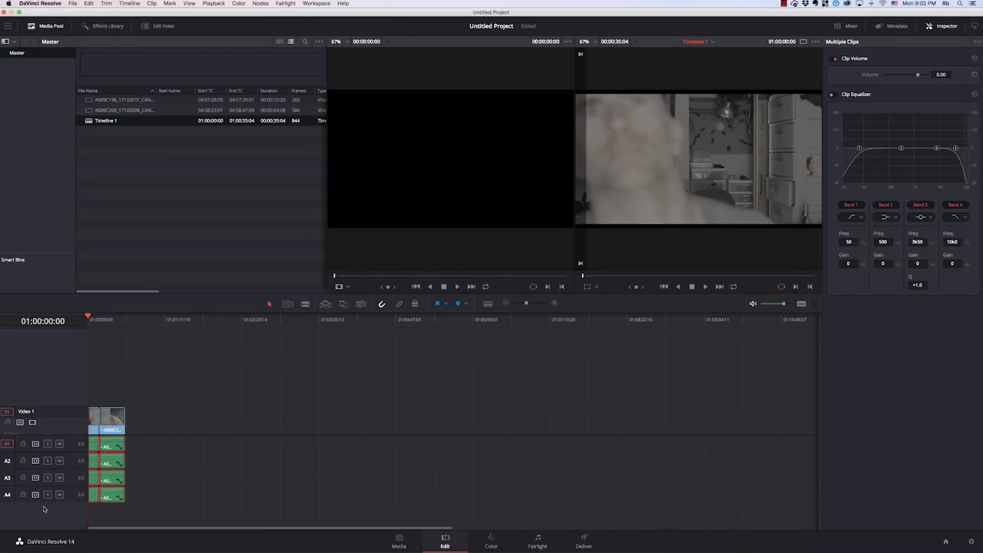
key("BackSpace")
key("shift+z")
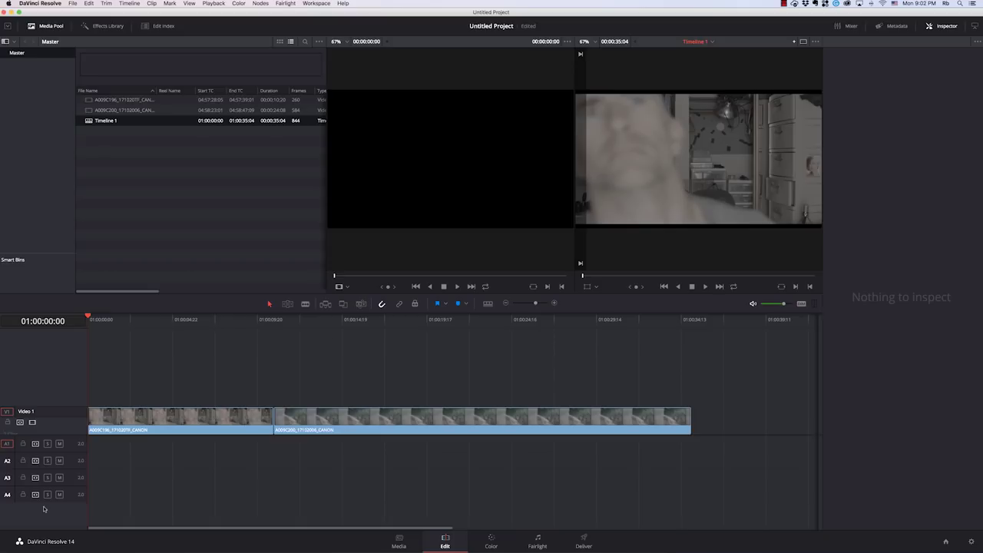
- Trim both clips' heads to clean start points and slide them to the timeline start
left_click_drag(127, 318, 203, 324)
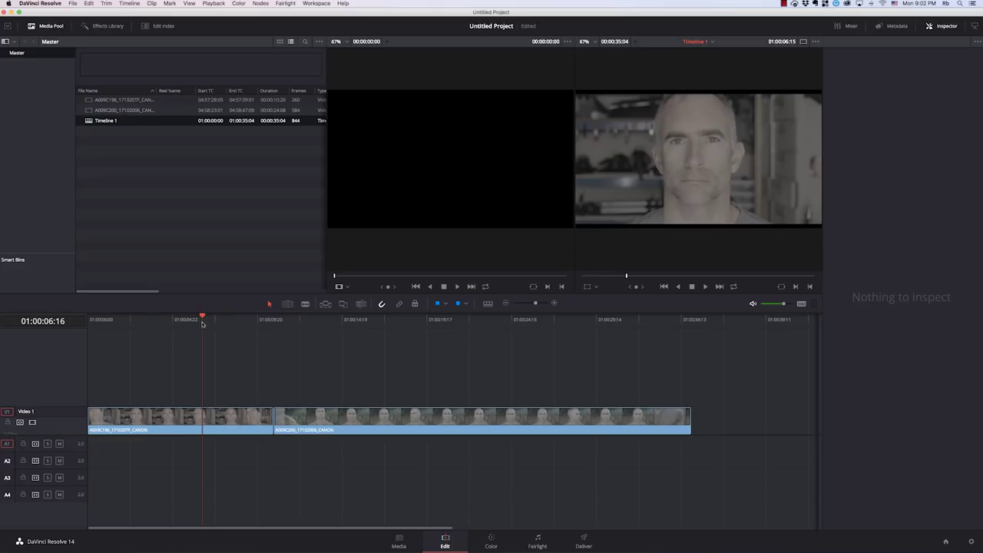
left_click_drag(87, 429, 203, 427)
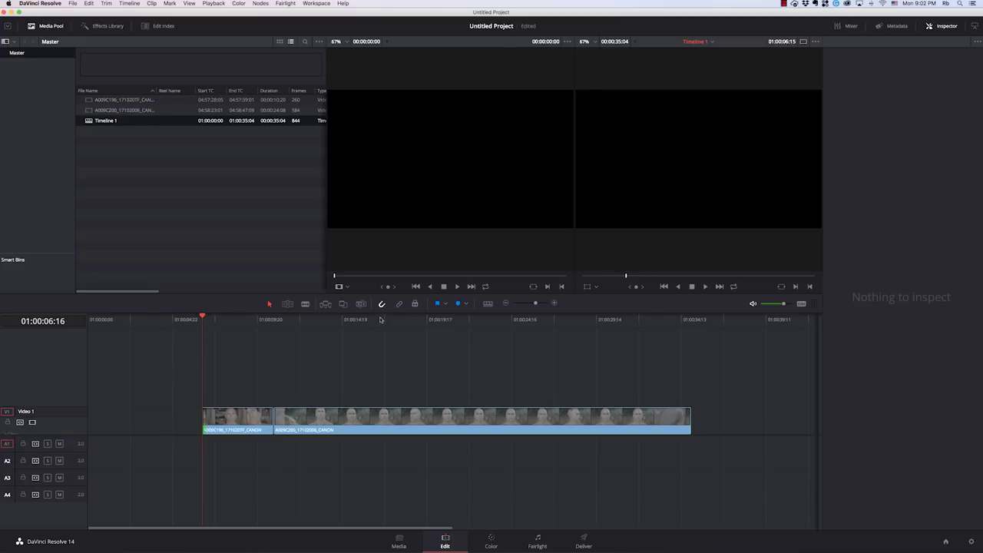
left_click_drag(432, 318, 519, 328)
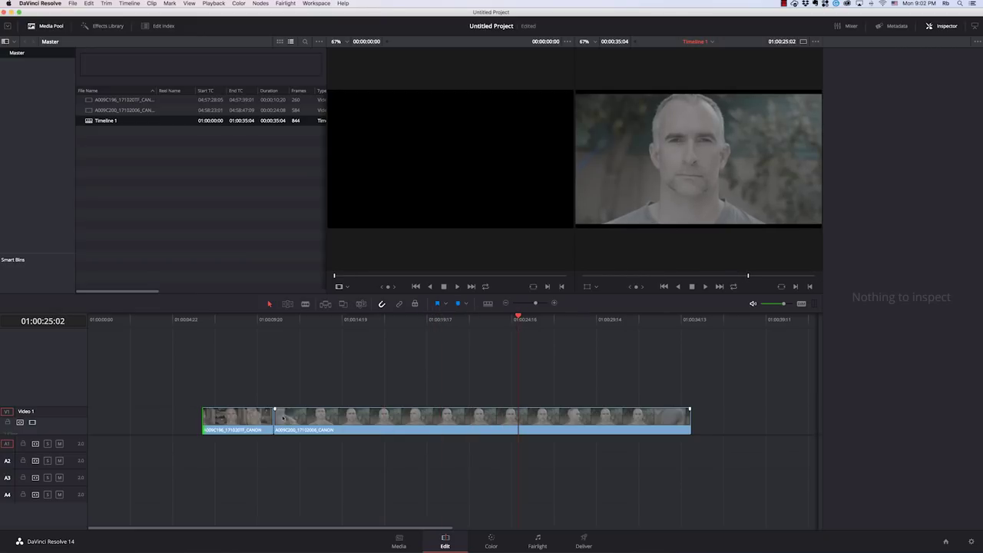
left_click_drag(276, 418, 149, 422)
left_click_drag(558, 421, 262, 436)
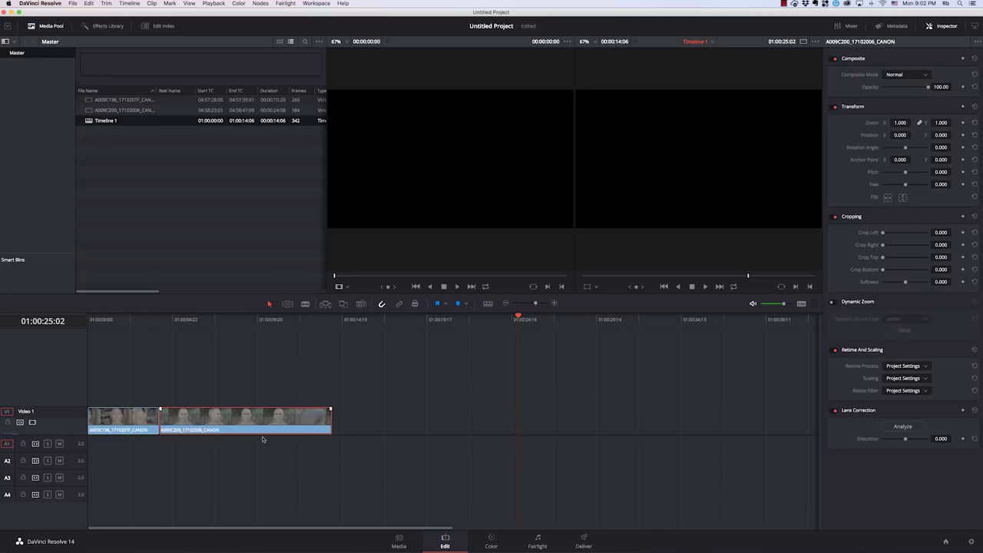
left_click(491, 541)
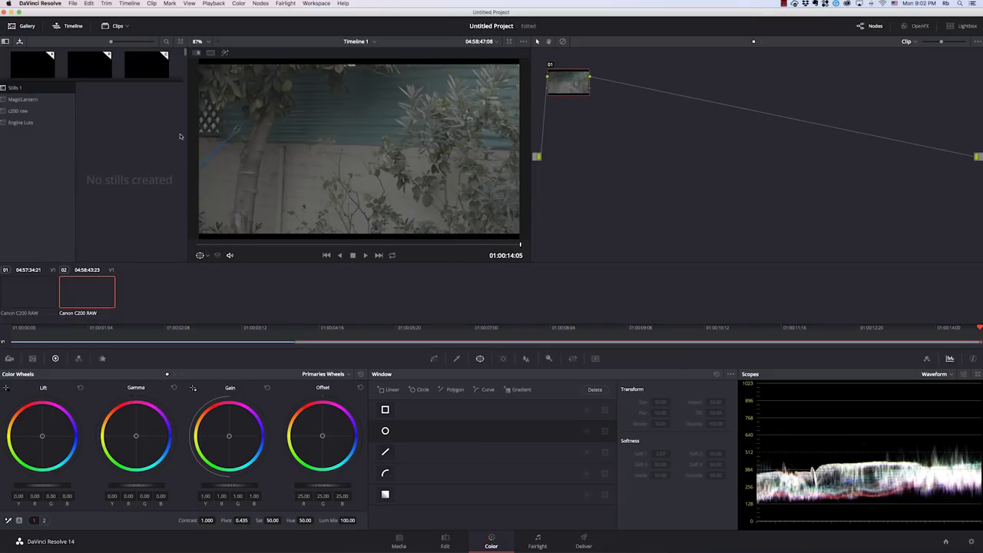
- Step between the two clips, then hide the clip timeline strip and the stills gallery
left_click(73, 296)
key("Up")
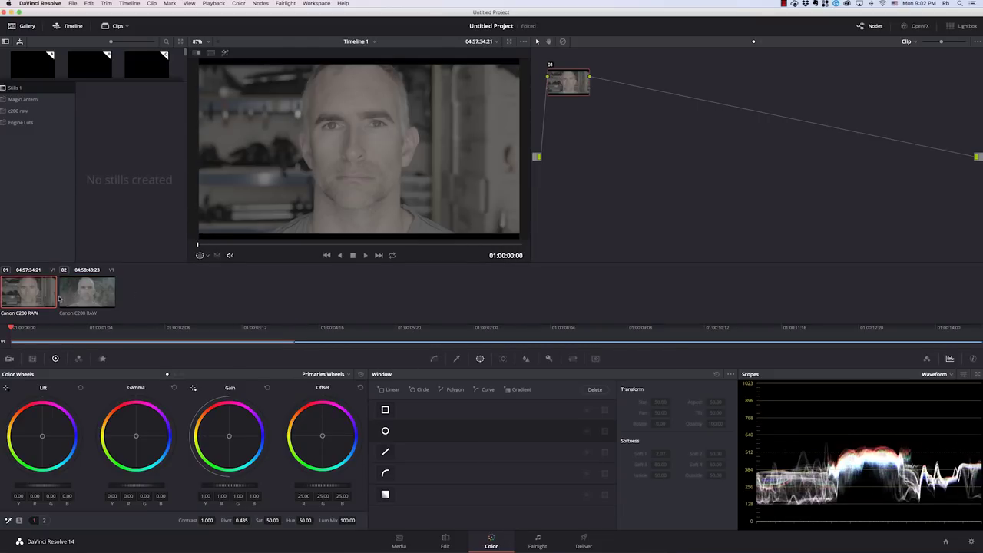
left_click(378, 255)
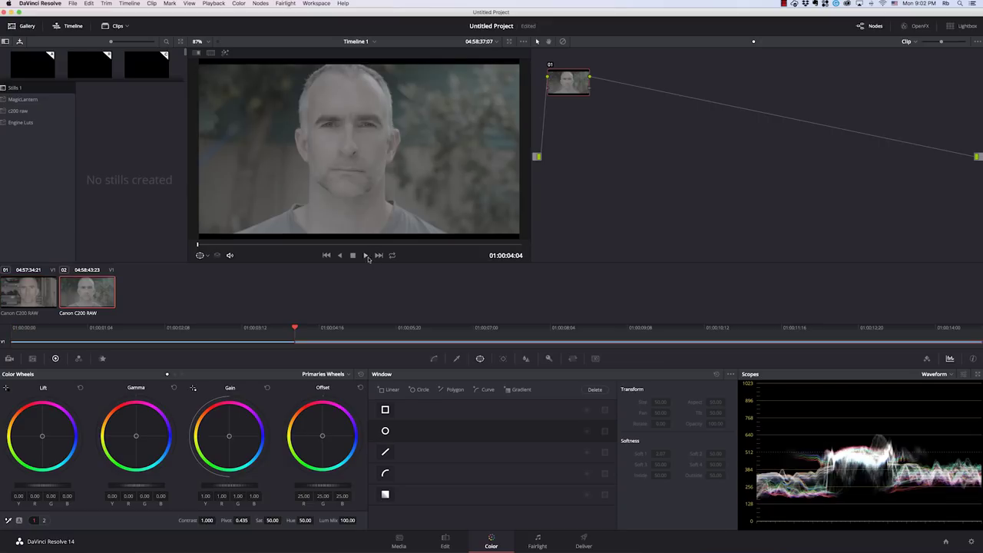
left_click(327, 255)
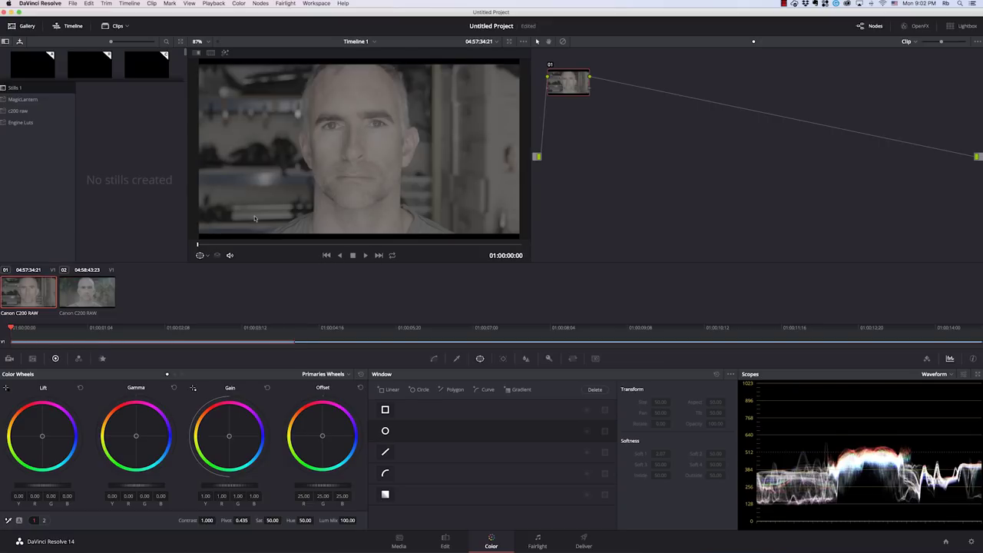
left_click(74, 27)
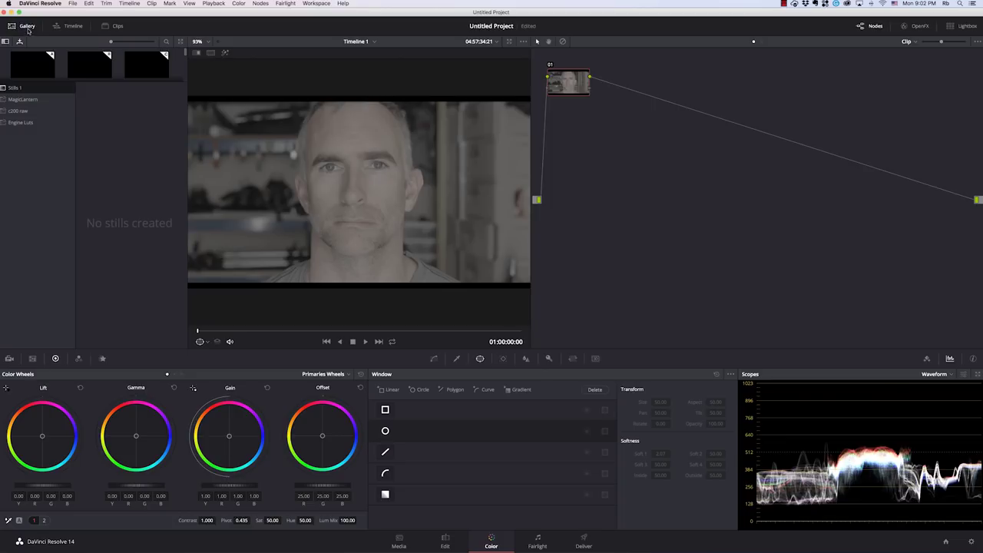
left_click(28, 28)
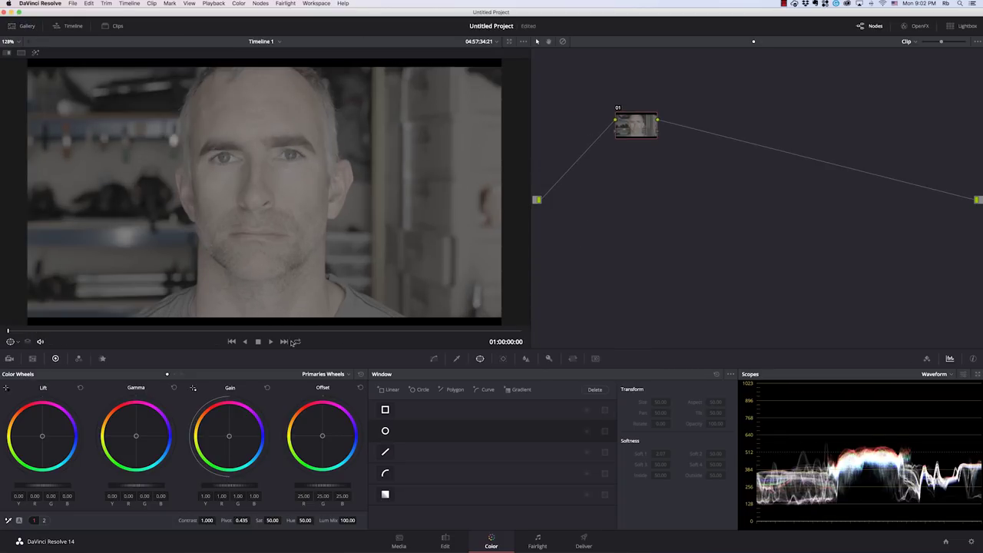
- Move node 01 to the right in the node graph while checking both clips
left_click(199, 331)
left_click(231, 341)
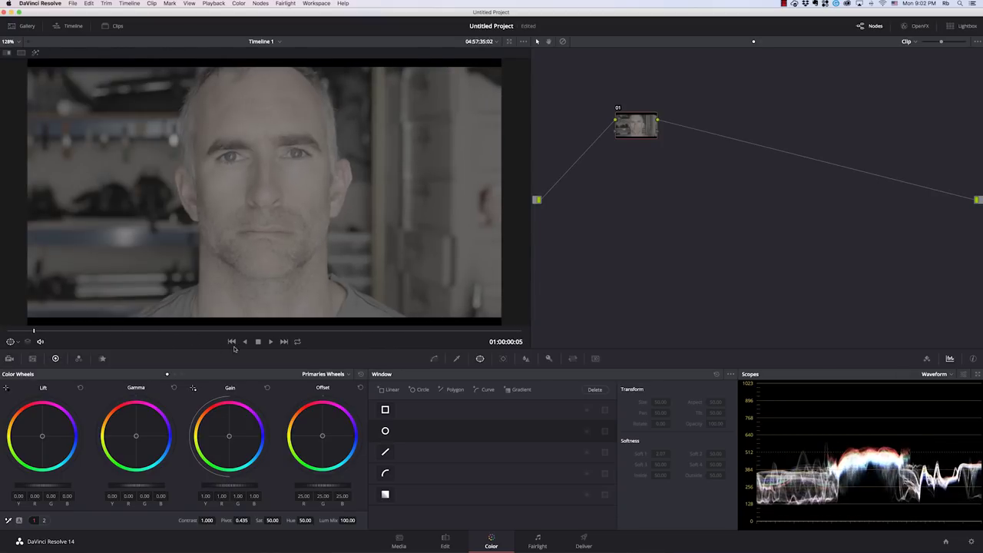
left_click(283, 341)
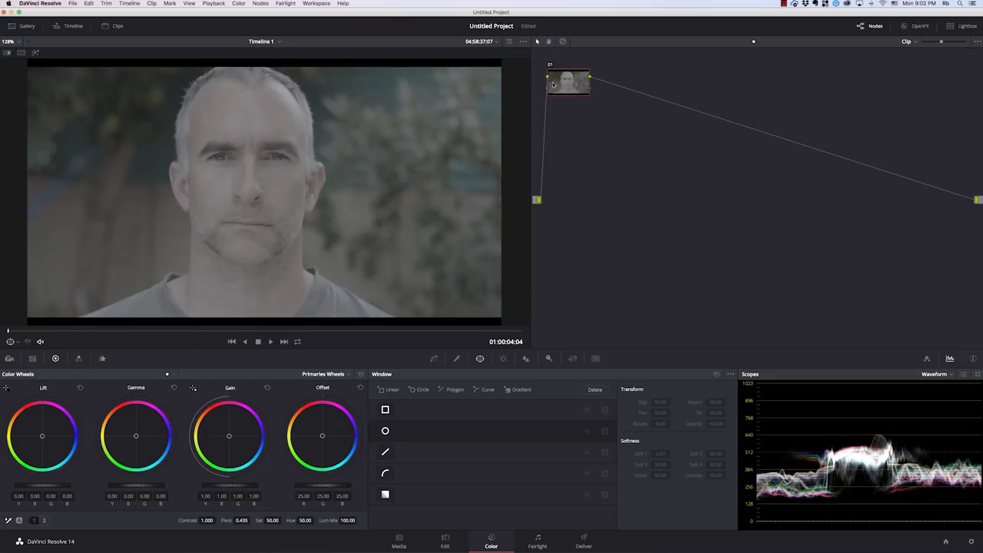
left_click_drag(553, 85, 597, 114)
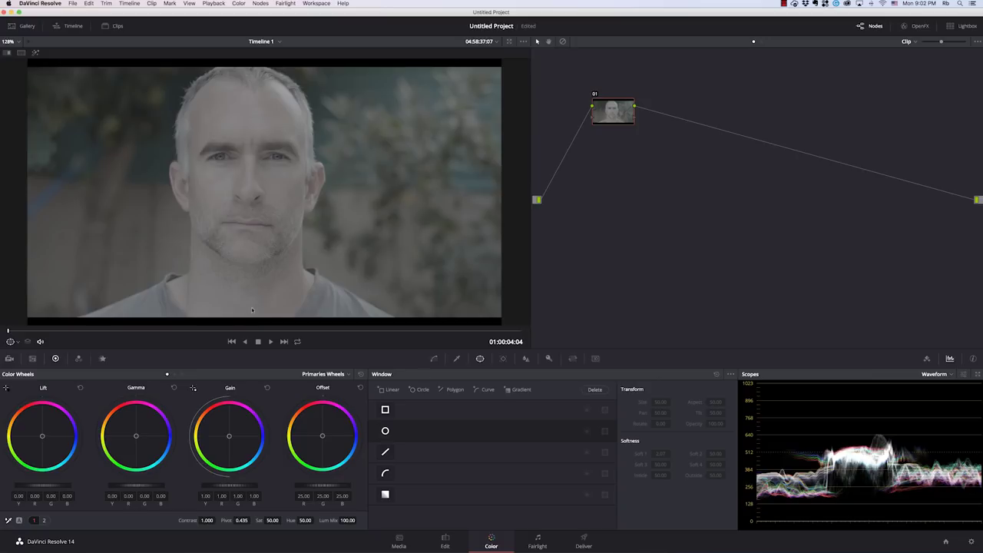
left_click(232, 341)
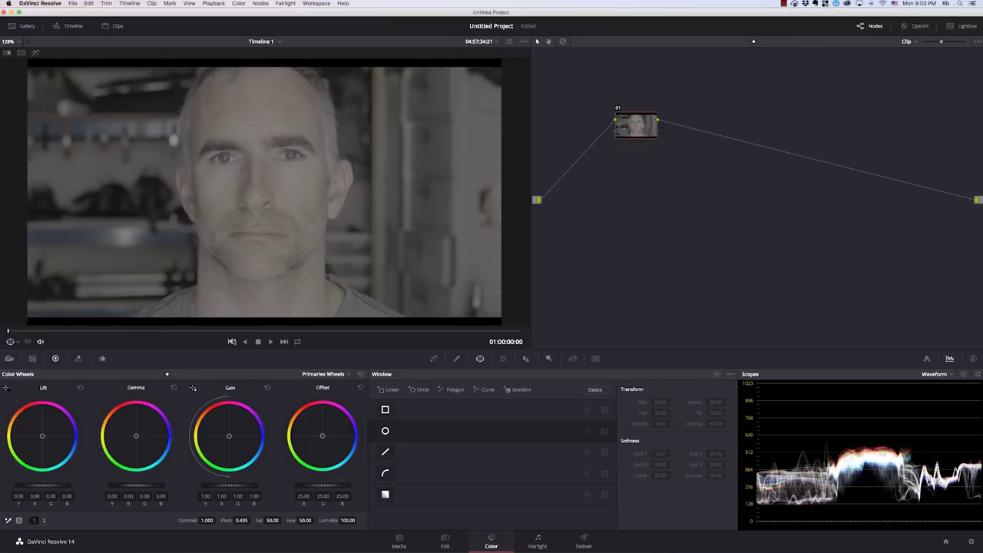
left_click(283, 341)
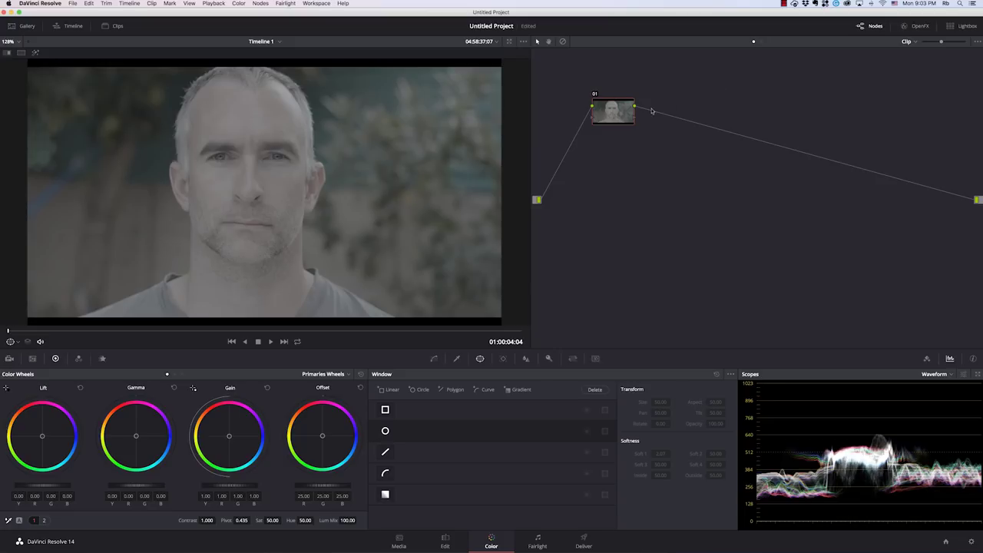
left_click_drag(613, 114, 649, 115)
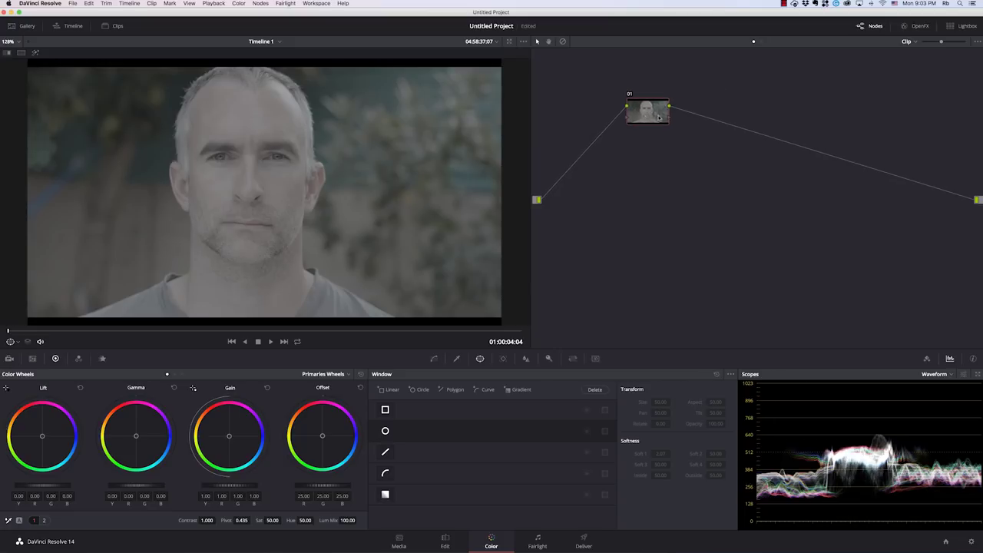
right_click(645, 114)
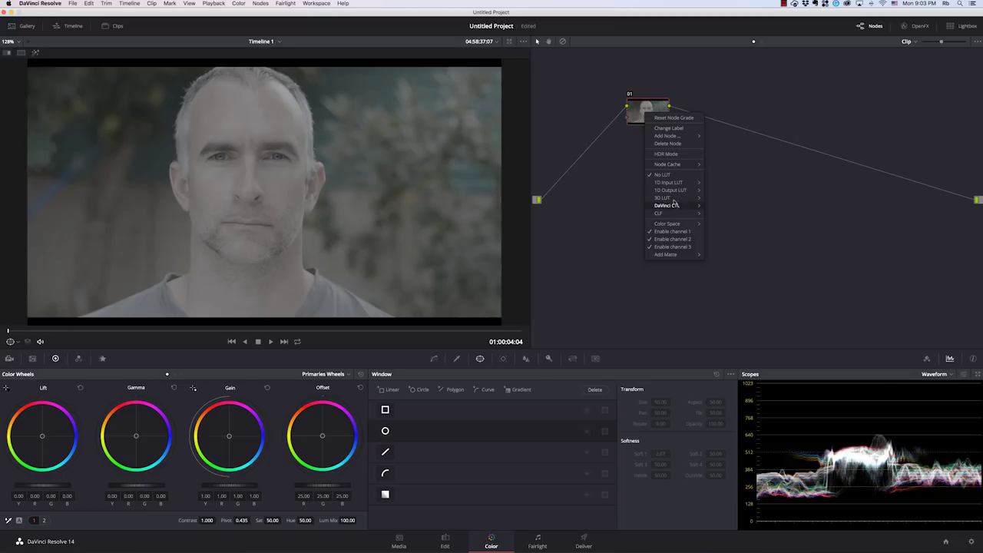
mouse_move(681, 200)
mouse_move(749, 230)
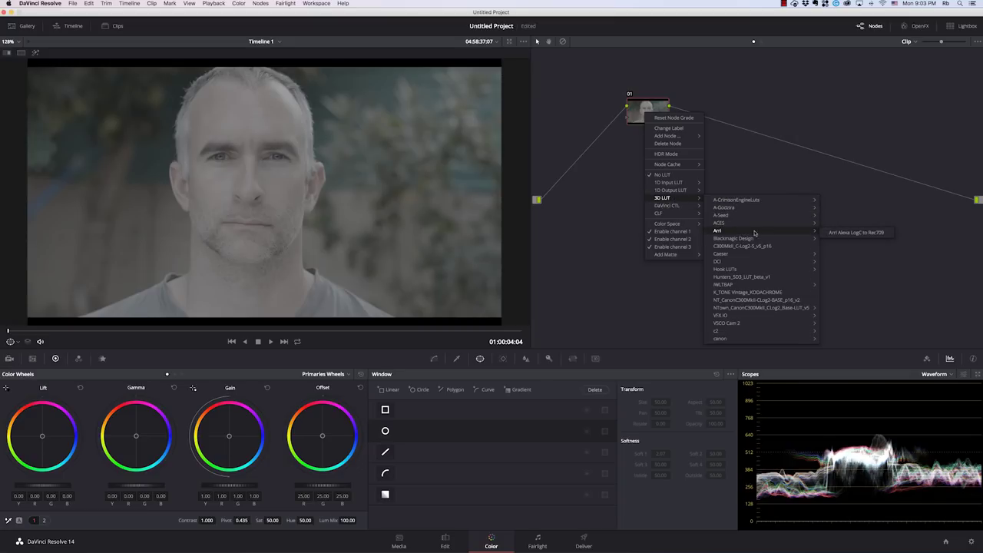
left_click(856, 232)
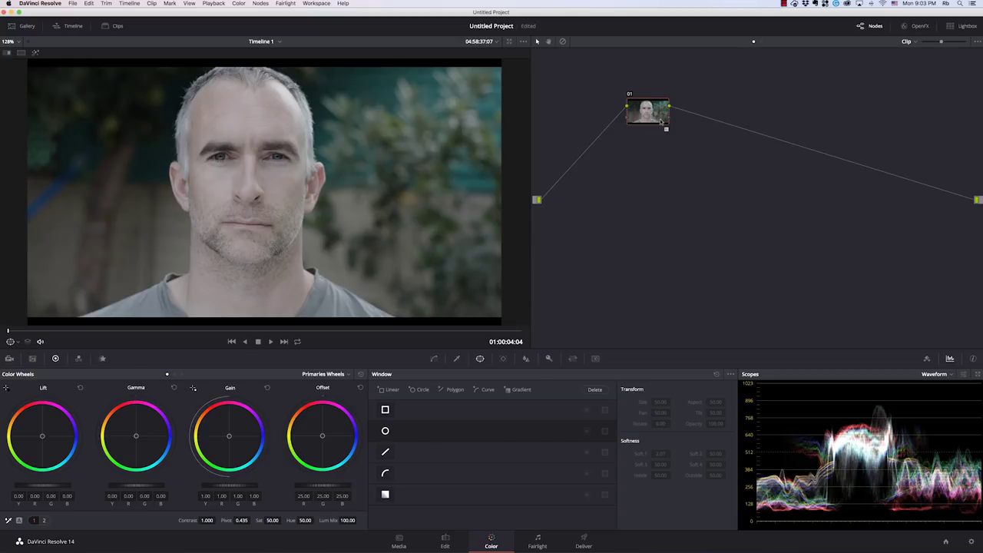
left_click_drag(646, 116, 650, 117)
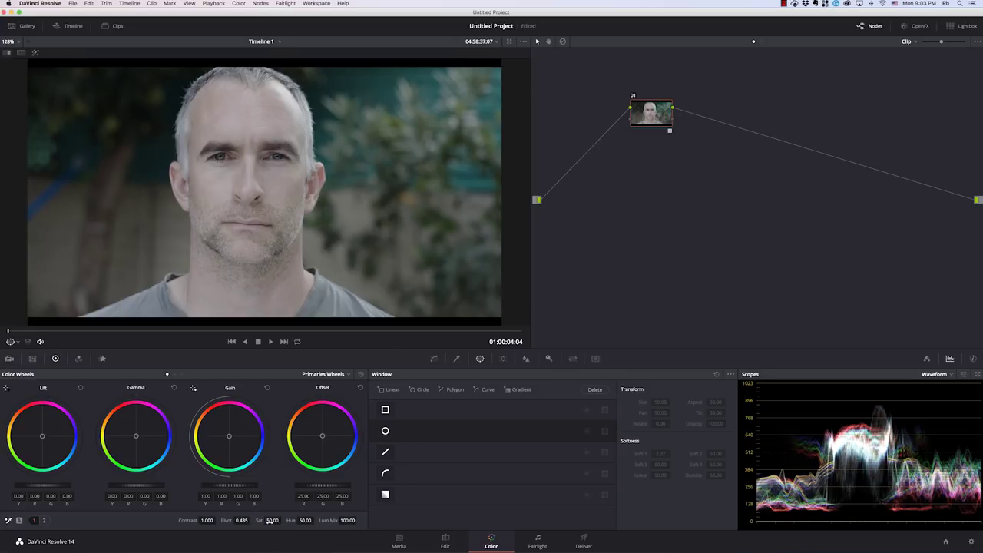
left_click_drag(272, 520, 296, 519)
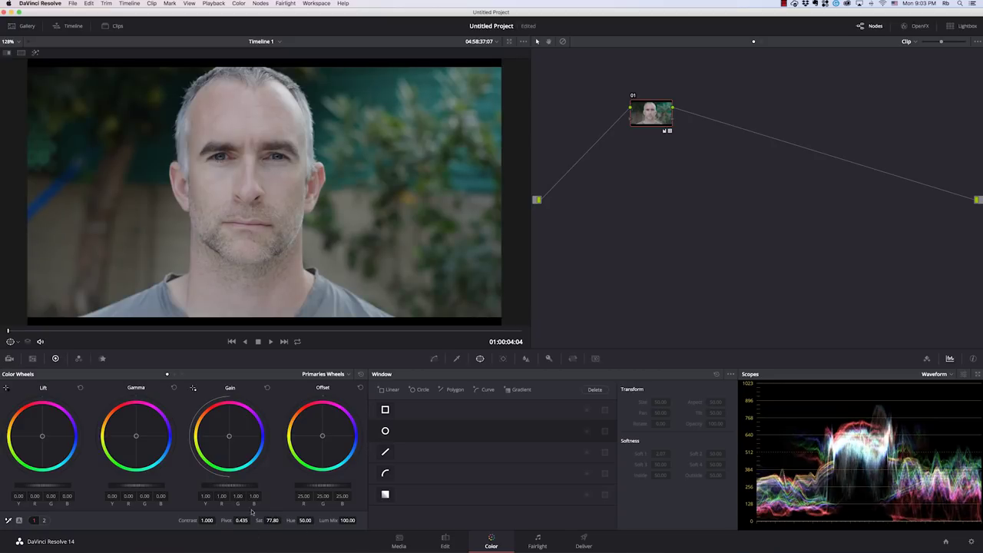
left_click_drag(207, 520, 215, 521)
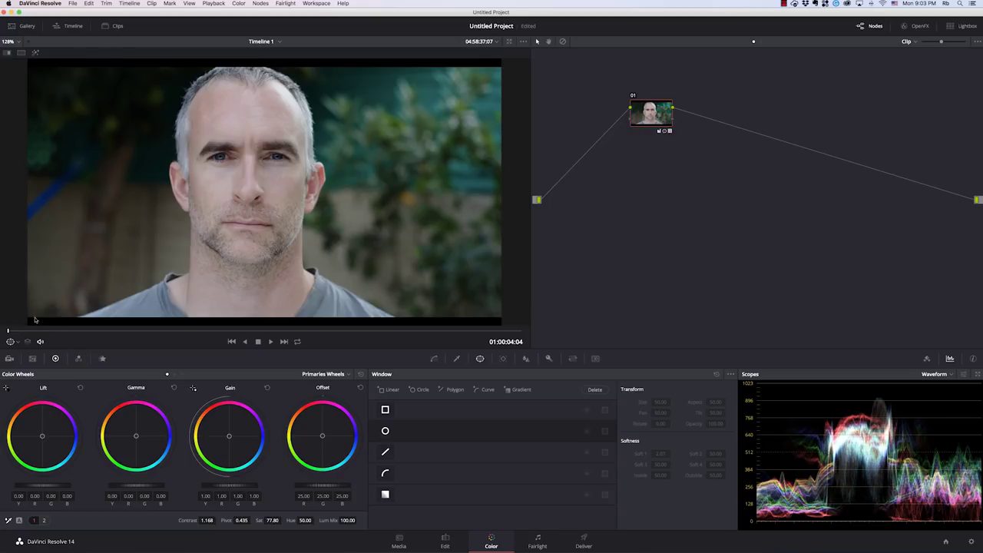
mouse_move(22, 334)
left_mouse_down()
mouse_move(62, 333)
mouse_move(8, 333)
left_mouse_up()
left_click(174, 374)
- Lower the Log Highlight wheel to about -0.36, then return to the Primaries wheels
left_click(181, 374)
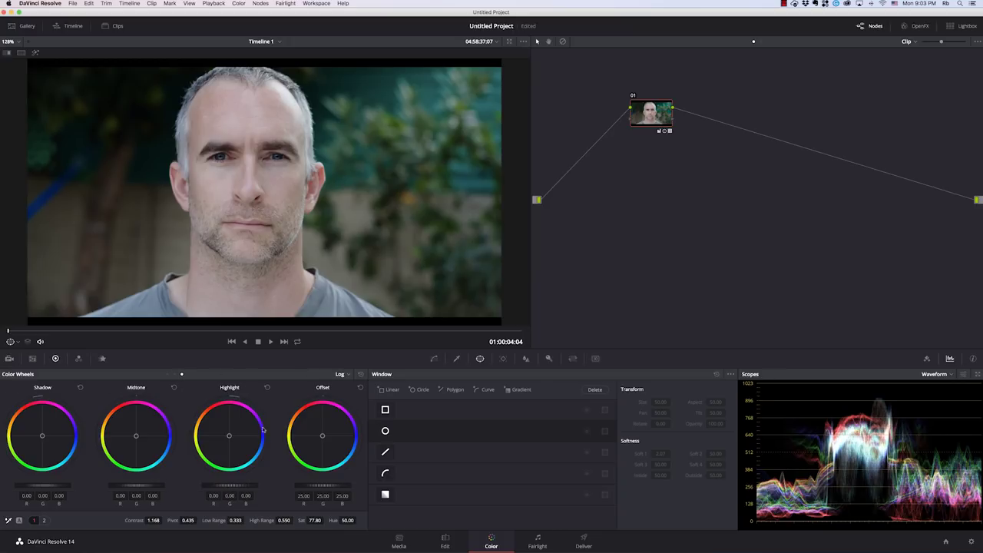
left_click_drag(228, 484, 213, 485)
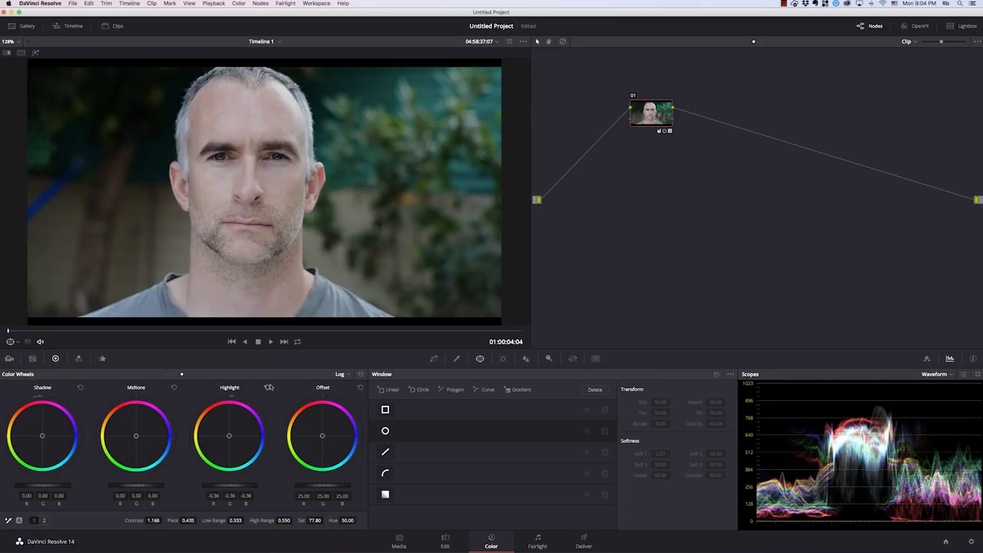
left_click(266, 387)
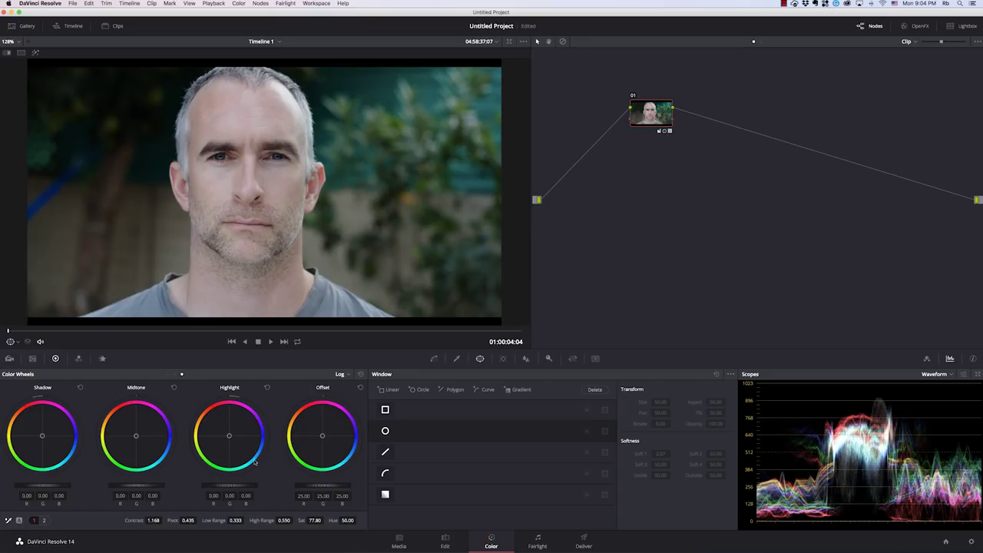
left_click_drag(242, 484, 228, 485)
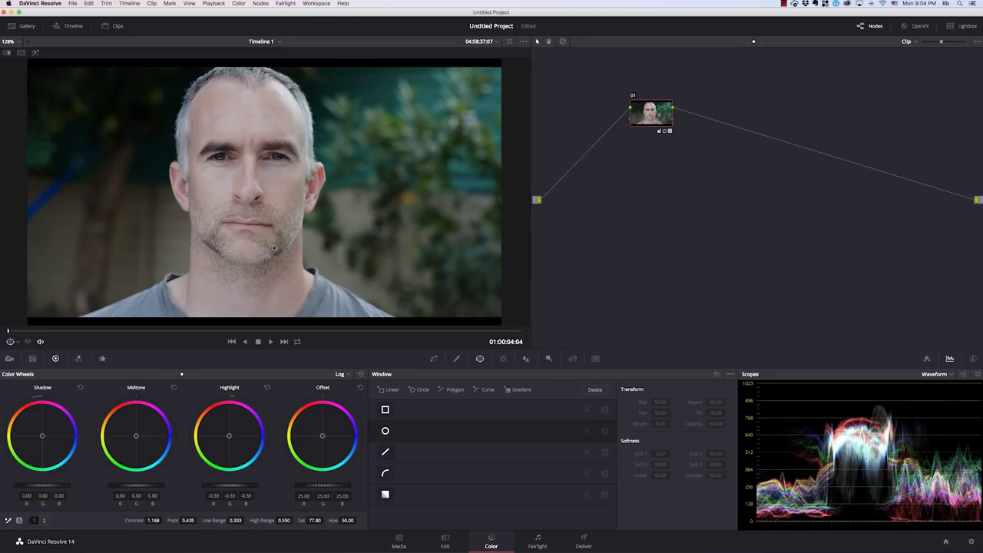
left_click(167, 375)
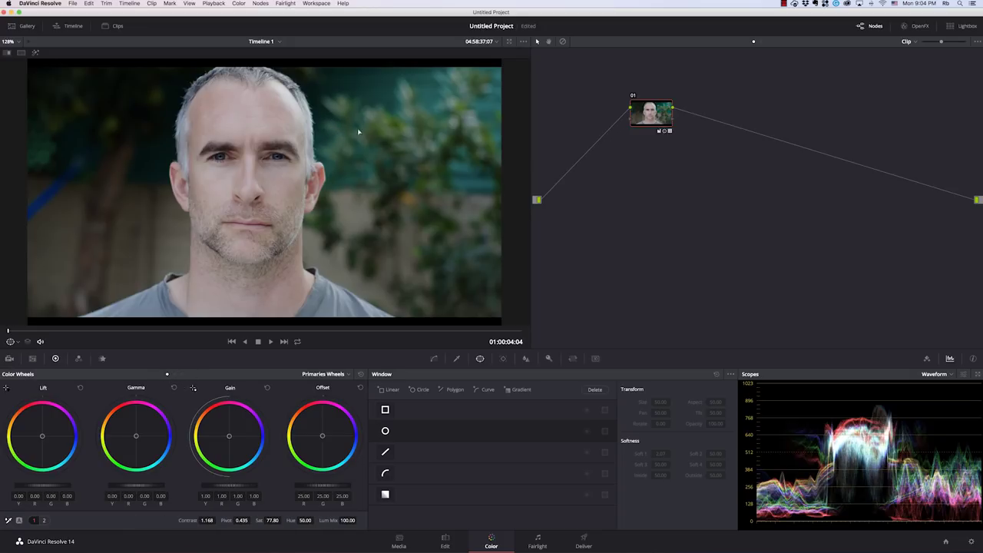
left_click(27, 26)
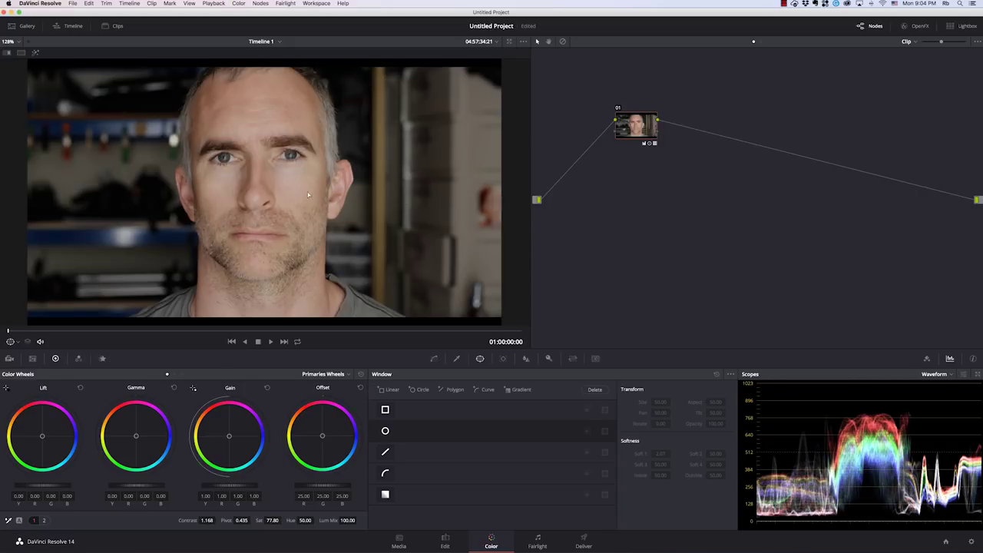
- Cool the indoor clip's Temperature to -270 and scrub through it to check the look
left_click(44, 519)
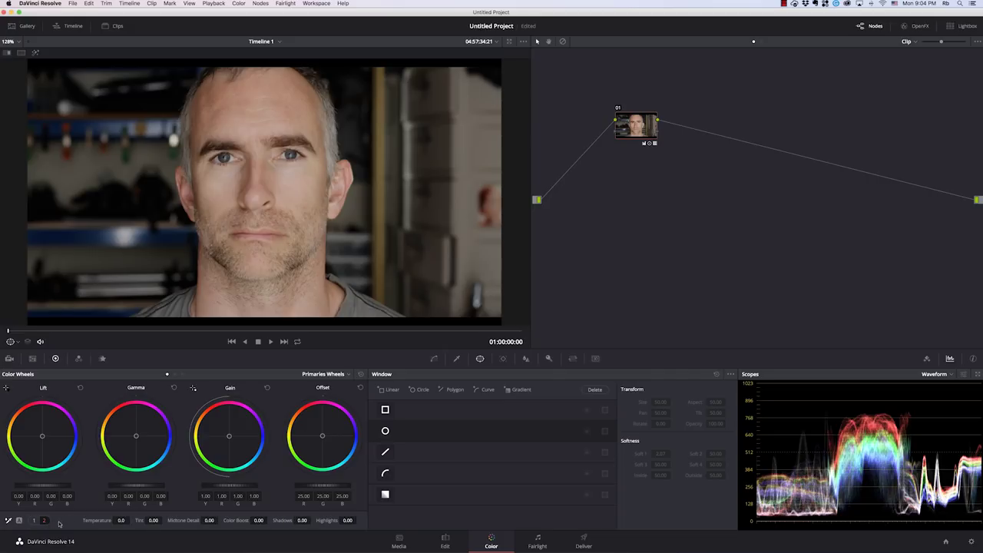
scroll(131, 520, "down", 10)
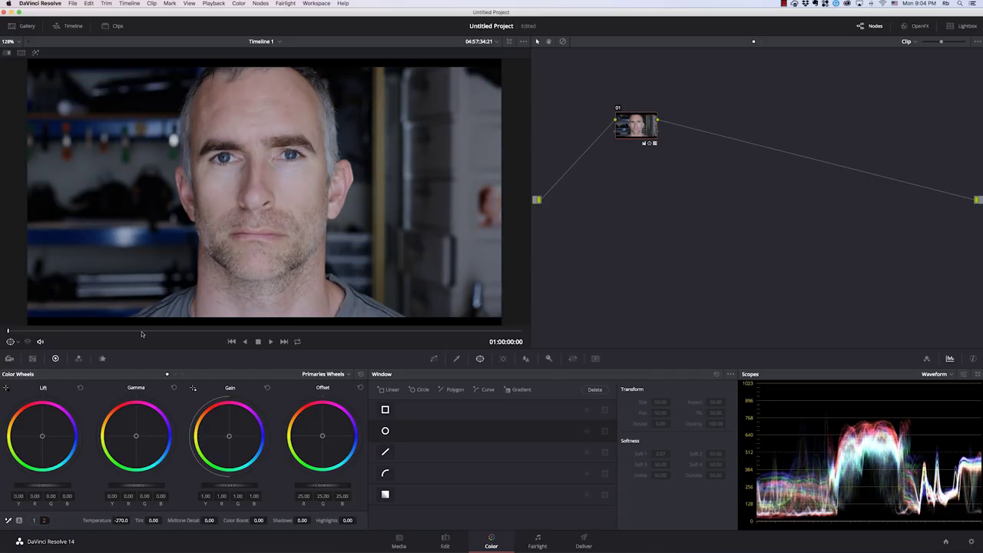
left_click_drag(145, 334, 75, 334)
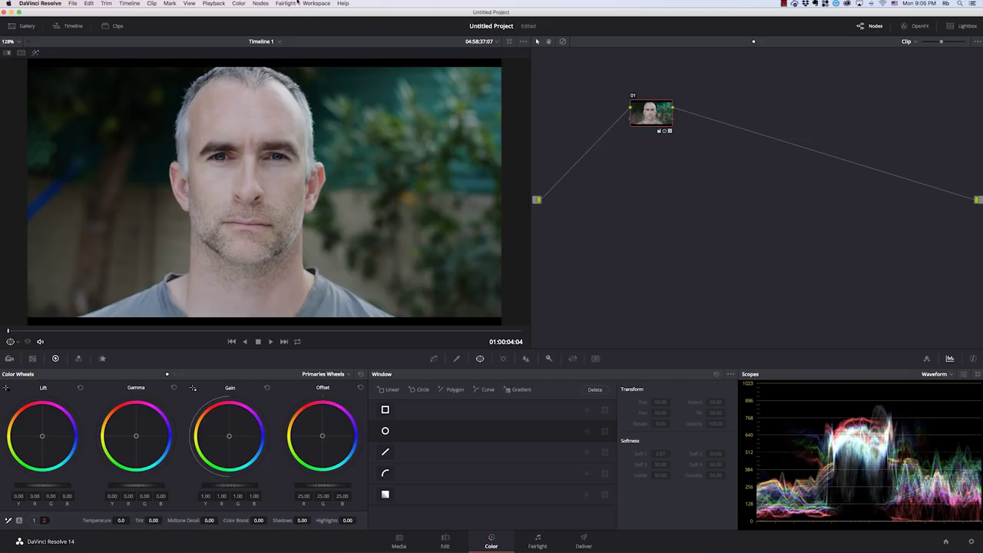
- Reset all grades and nodes on the outdoor clip and reposition node 01
left_click(217, 3)
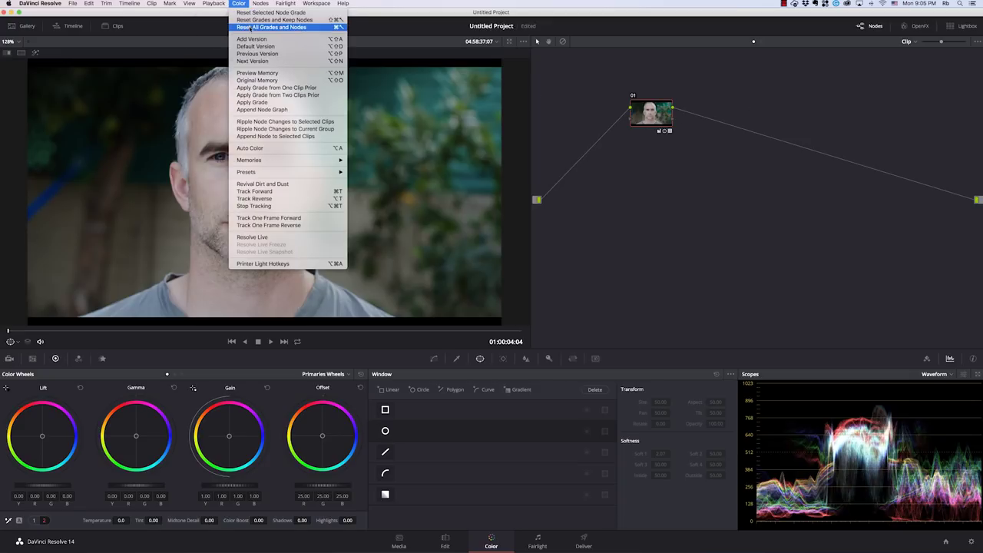
left_click(755, 43)
left_click_drag(574, 85, 653, 140)
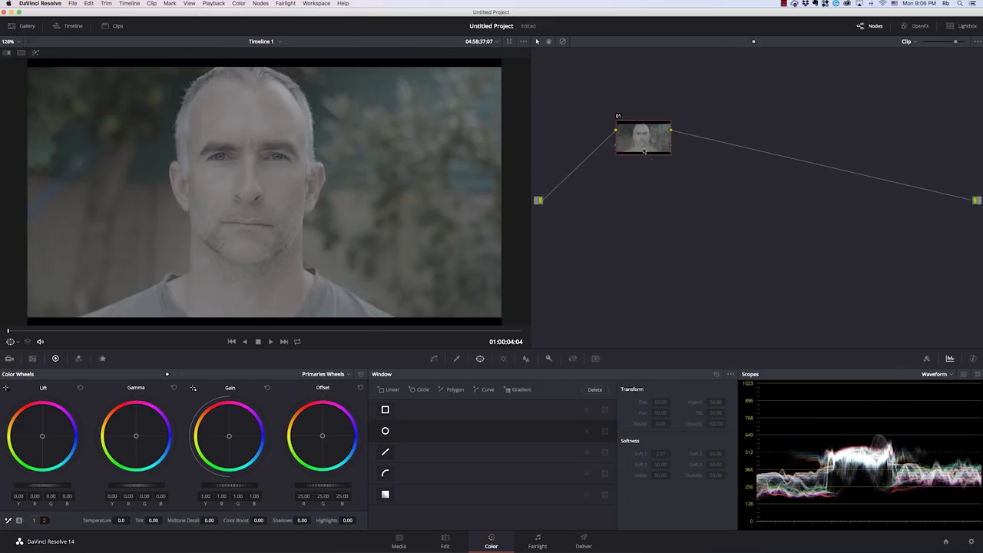
- Apply the A-CrimsonEngineLuts Aether LUT to node 01 and bypass it once to compare
right_click(659, 144)
mouse_move(657, 232)
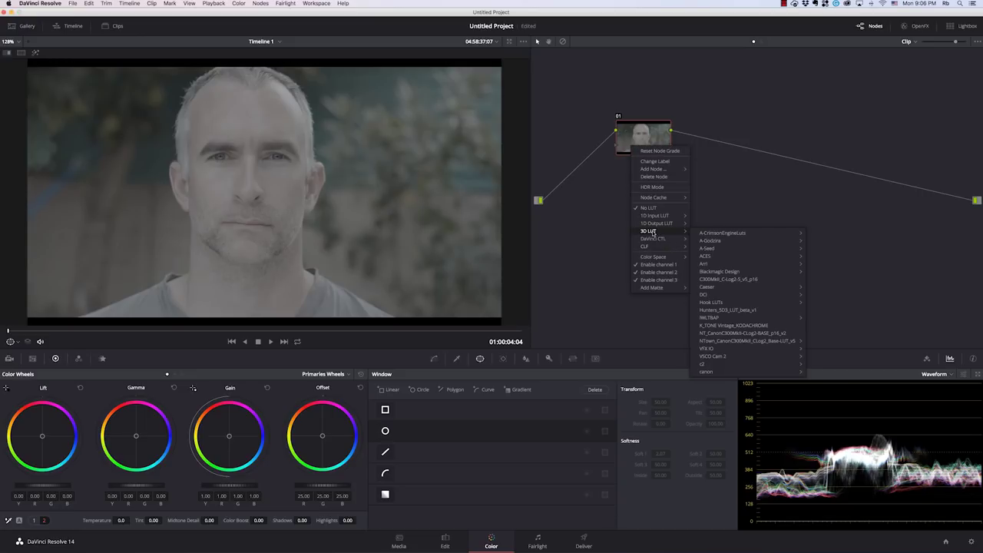
mouse_move(737, 232)
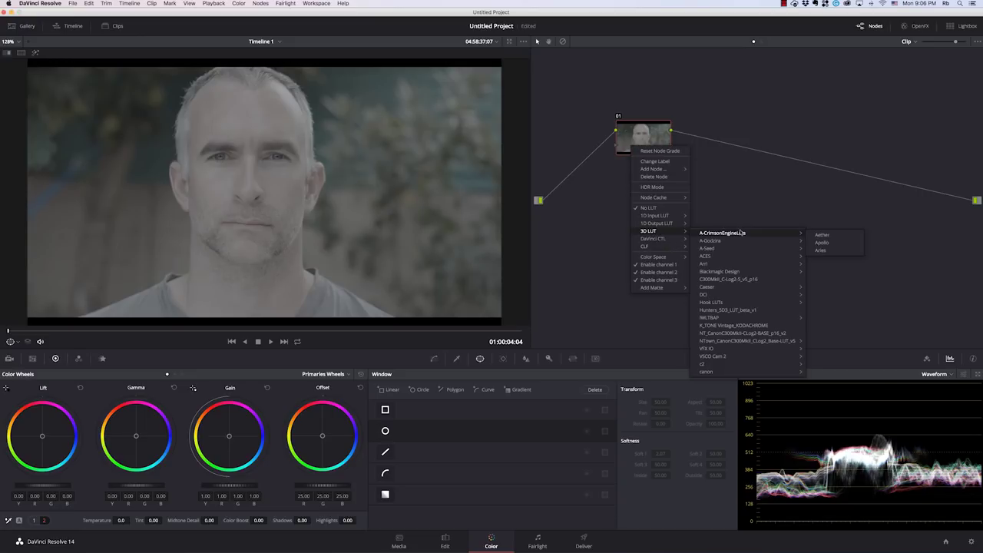
left_click(840, 236)
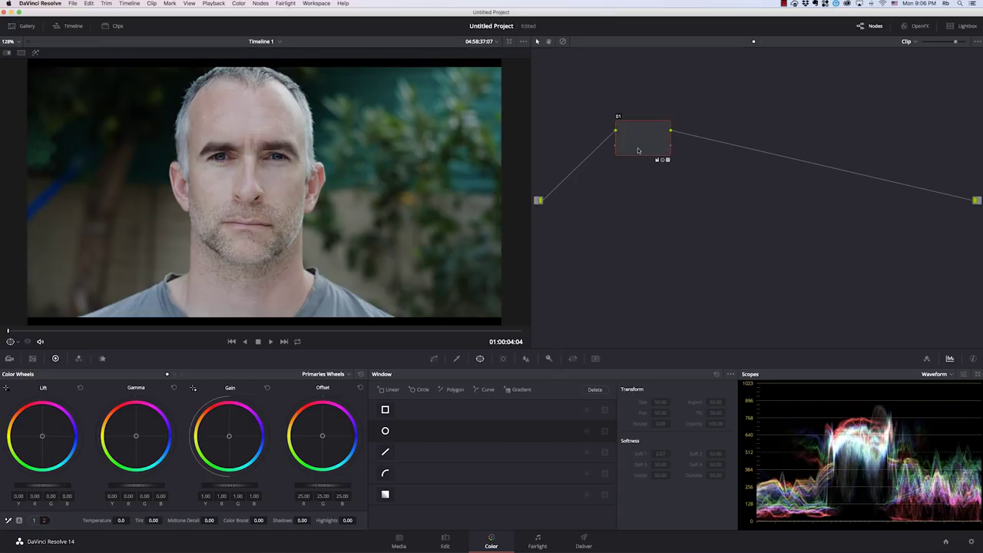
key("super+d")
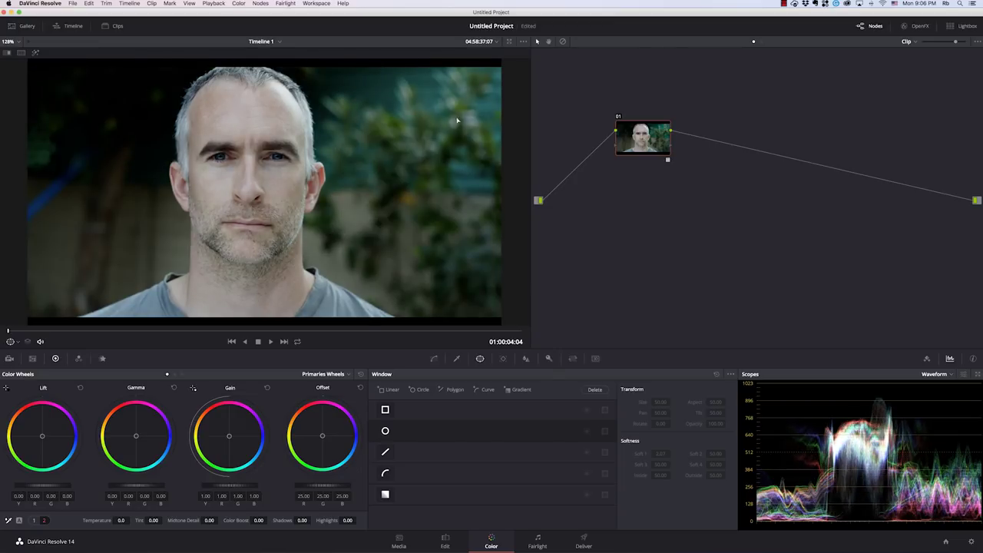
key("super+d")
key("super+d")
- Replace node 01's LUT with A-CrimsonEngineLuts Aries and nudge the node up-right
right_click(637, 146)
mouse_move(652, 216)
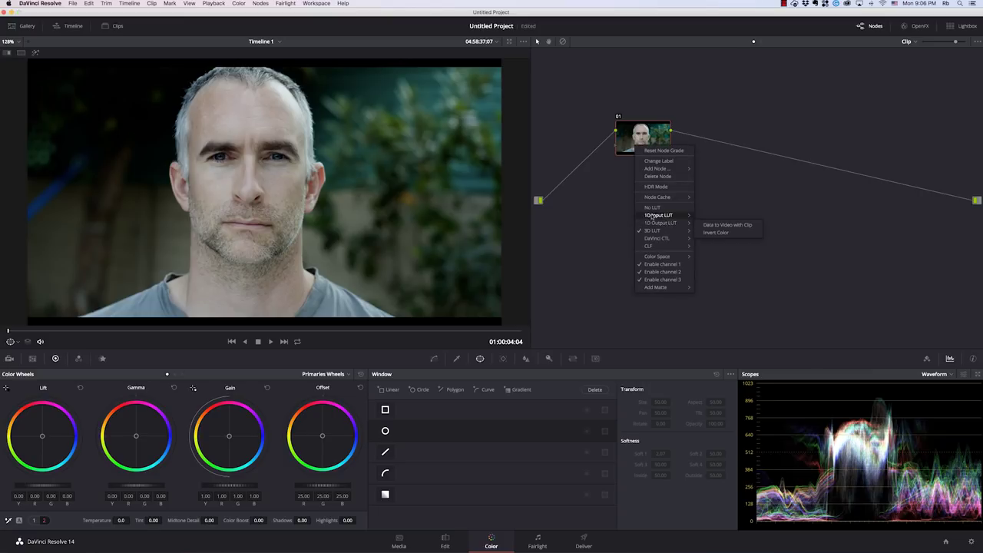
mouse_move(799, 232)
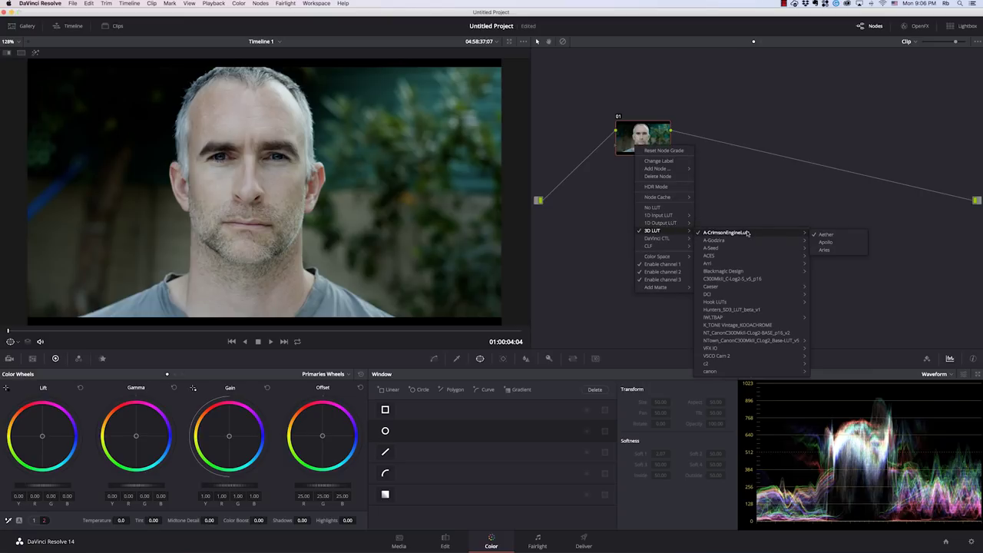
left_click(840, 248)
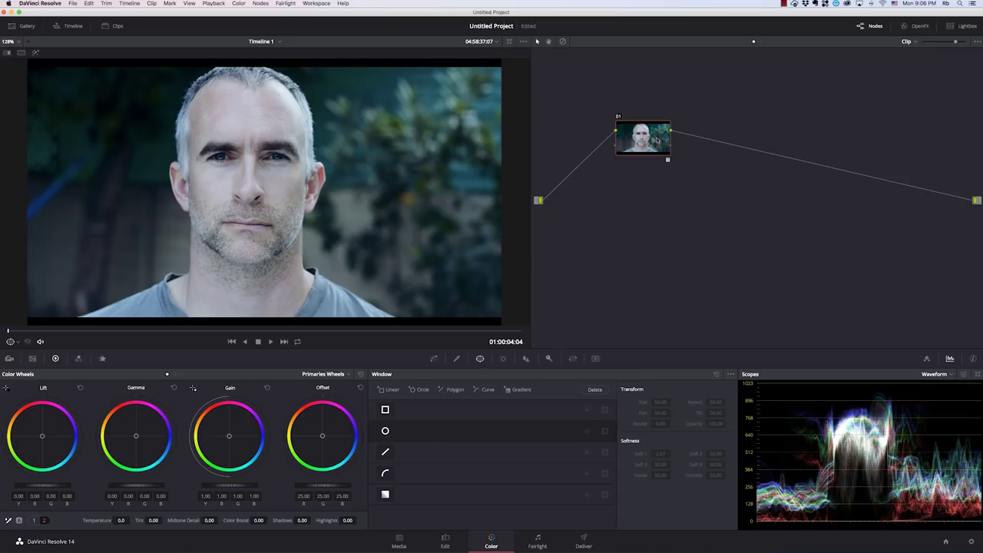
left_click_drag(659, 136, 674, 118)
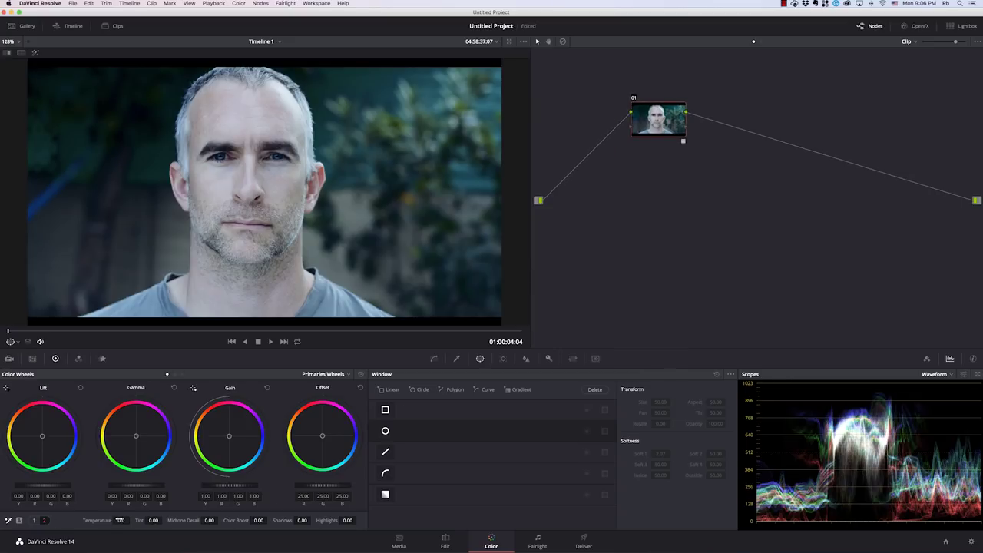
- Try several Temperature values, checking Camera Raw, and settle on 190.0
left_click_drag(131, 520, 132, 519)
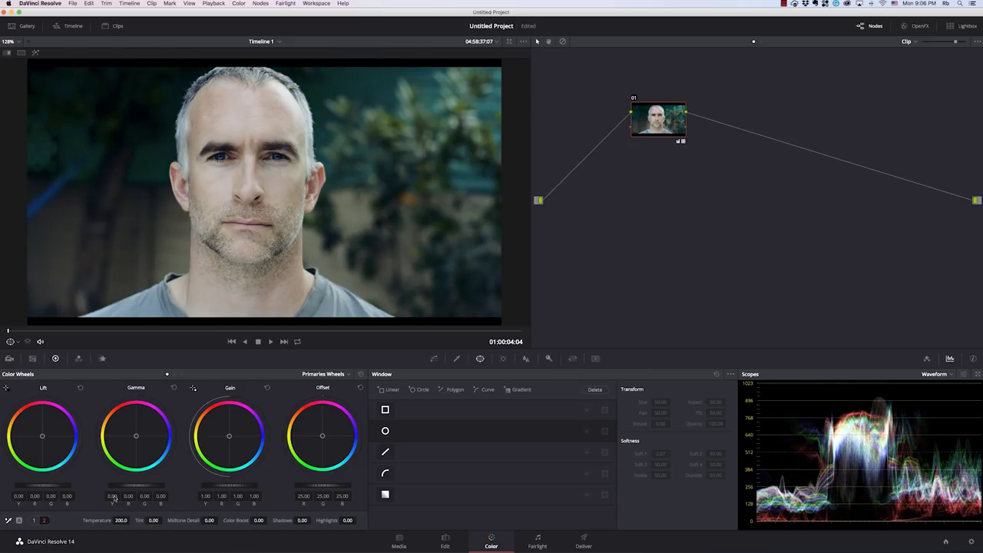
left_click(10, 358)
left_click(55, 359)
mouse_move(123, 520)
left_mouse_down()
mouse_move(150, 520)
mouse_move(132, 519)
left_mouse_up()
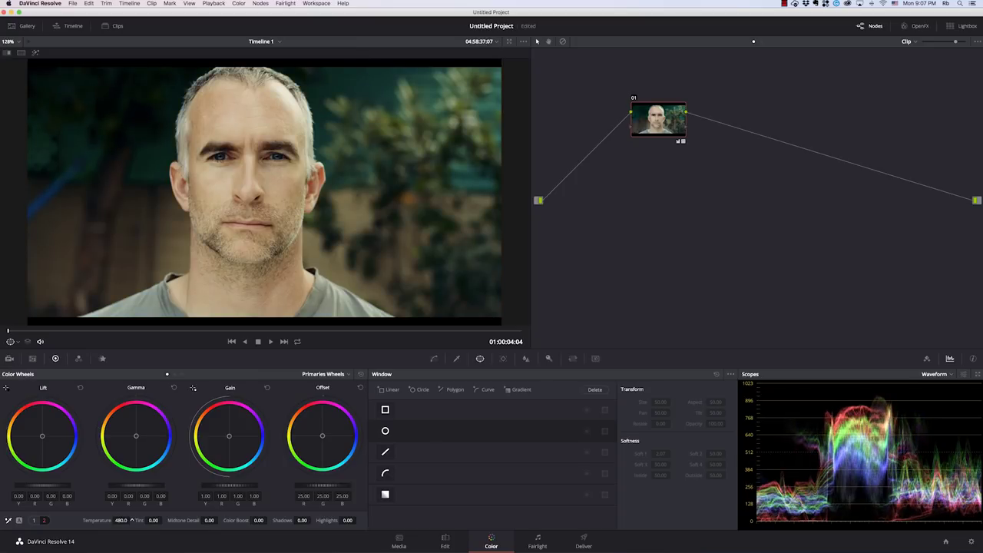
left_click(10, 358)
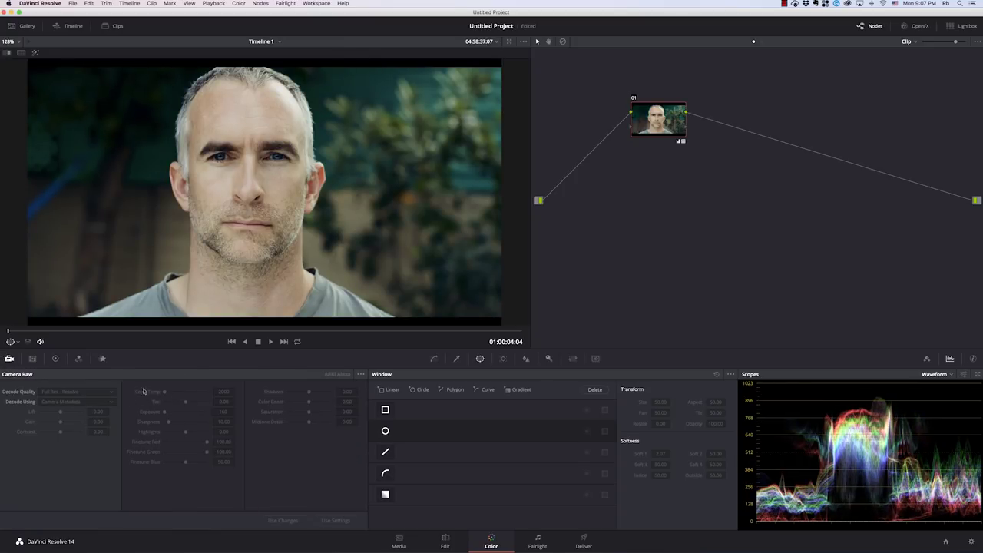
left_click(56, 358)
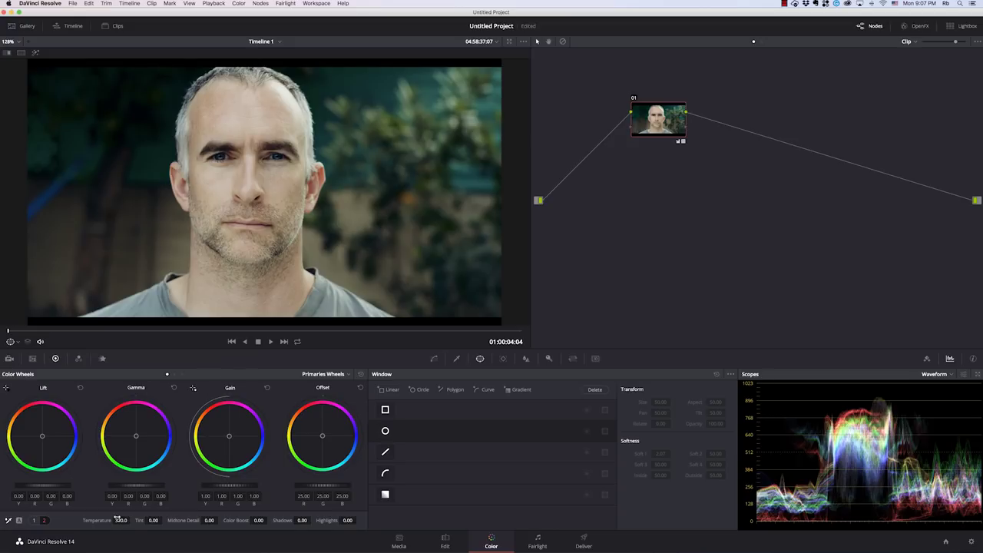
left_click_drag(119, 521, 112, 525)
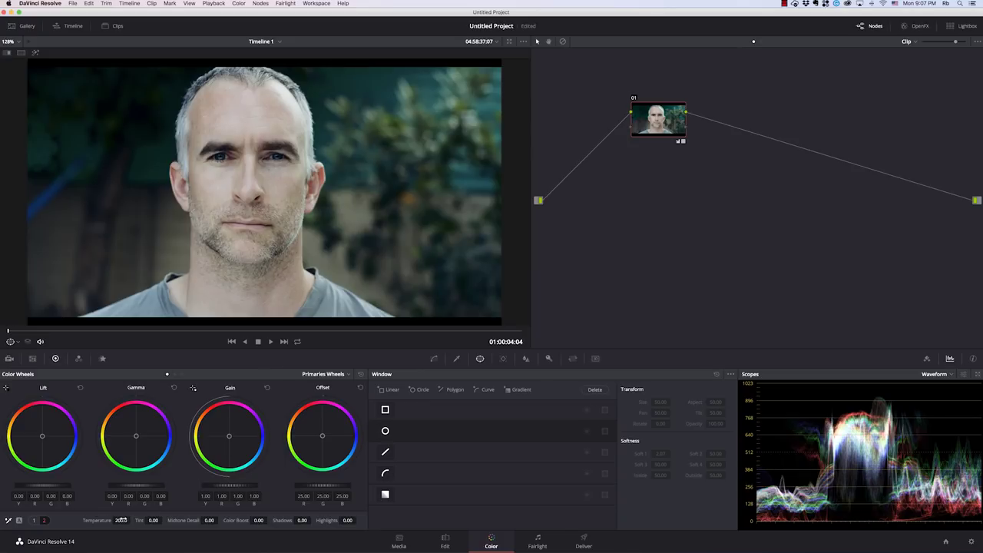
mouse_move(120, 520)
left_mouse_down()
mouse_move(132, 521)
mouse_move(116, 519)
left_mouse_up()
key("super+z")
key("super+z")
key("super+z")
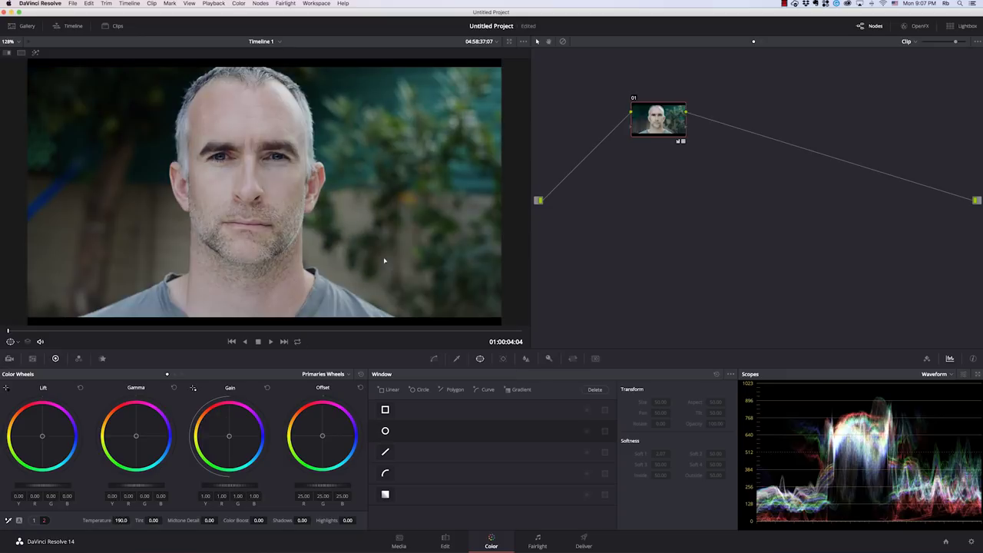
key("super+shift+z")
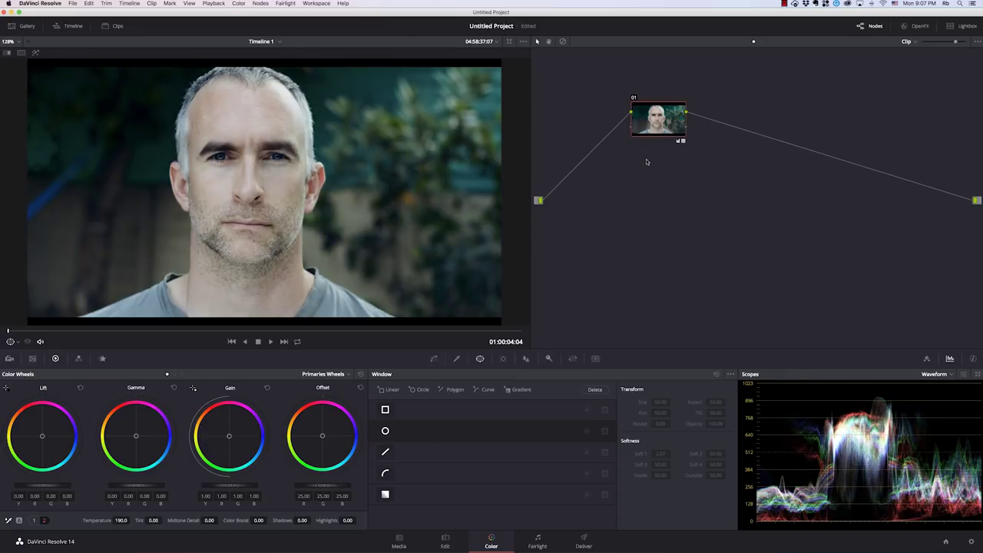
right_click(664, 135)
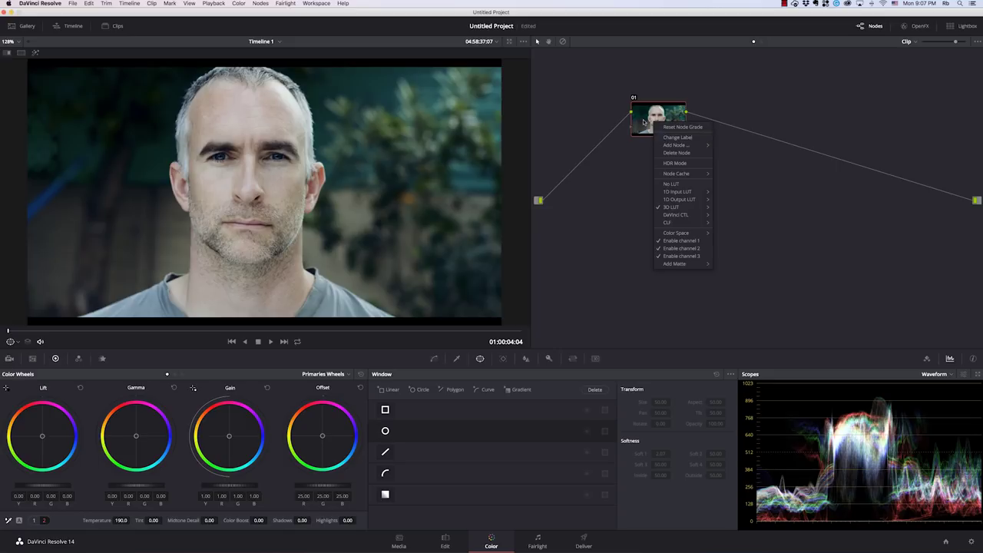
- Reapply the Aries LUT, raise Offset to 35.50 and nudge Temperature toward neutral
mouse_move(678, 209)
mouse_move(806, 209)
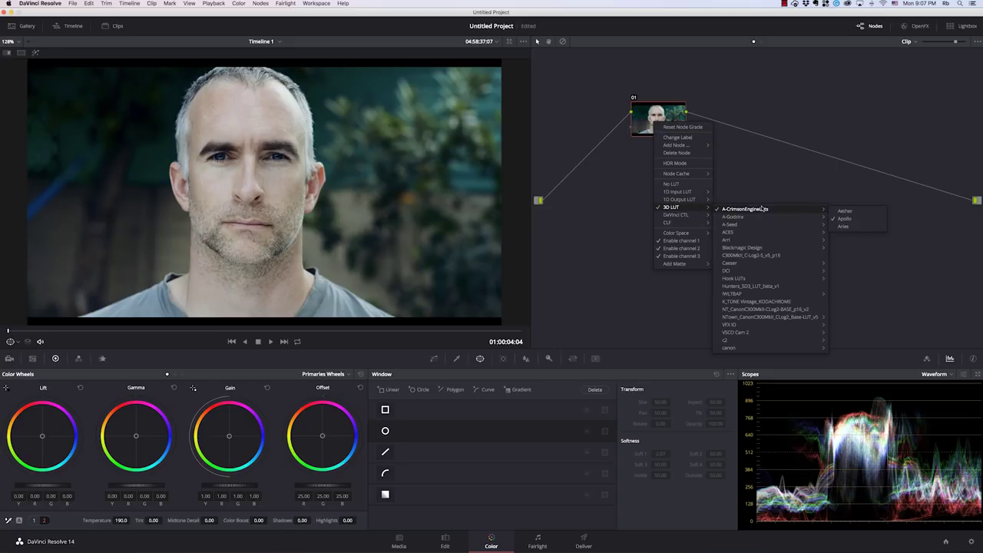
left_click(855, 227)
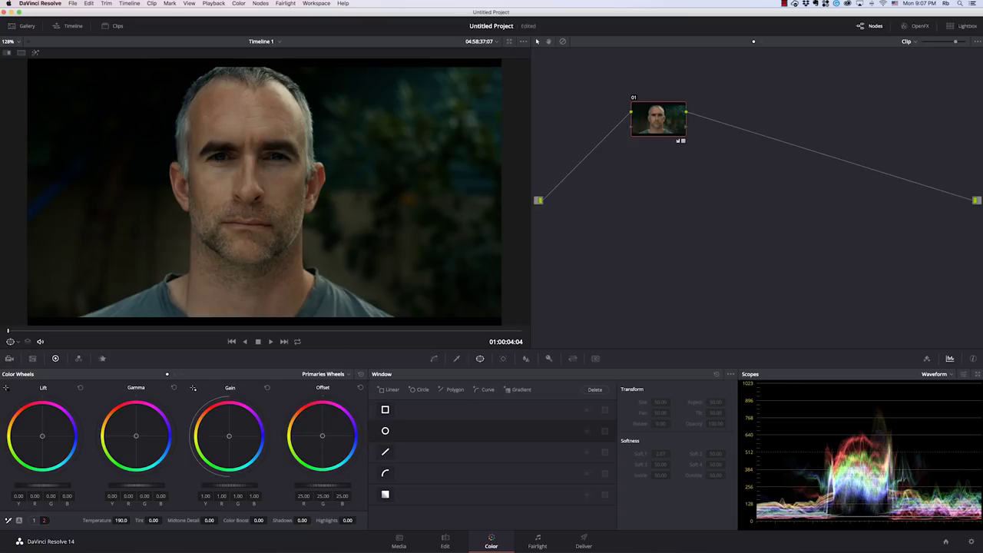
left_click_drag(310, 486, 356, 486)
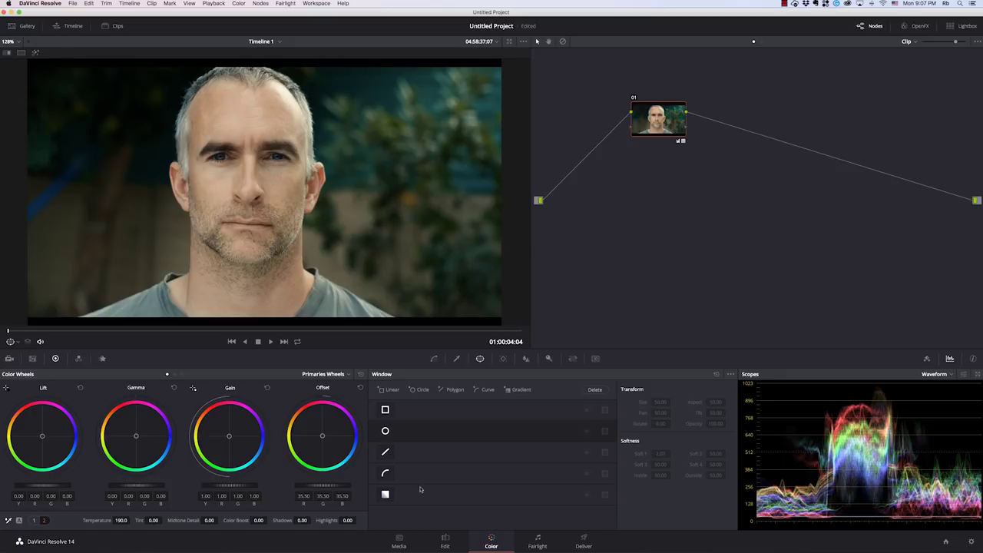
left_click_drag(121, 519, 131, 520)
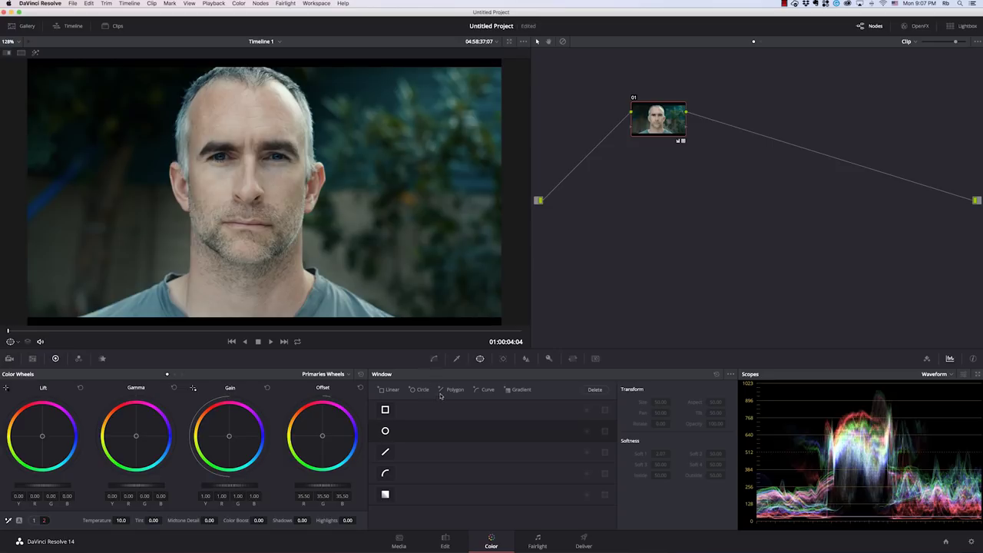
- Compare the portrait with and without its grade, then insert serial node 02 before node 01
key("shift+Home")
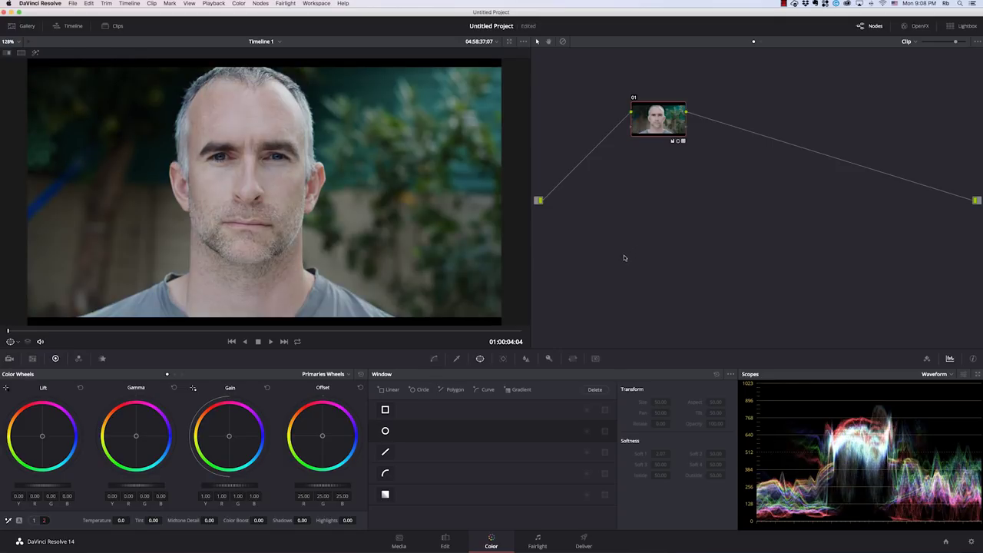
key("shift+Home")
key("super+z")
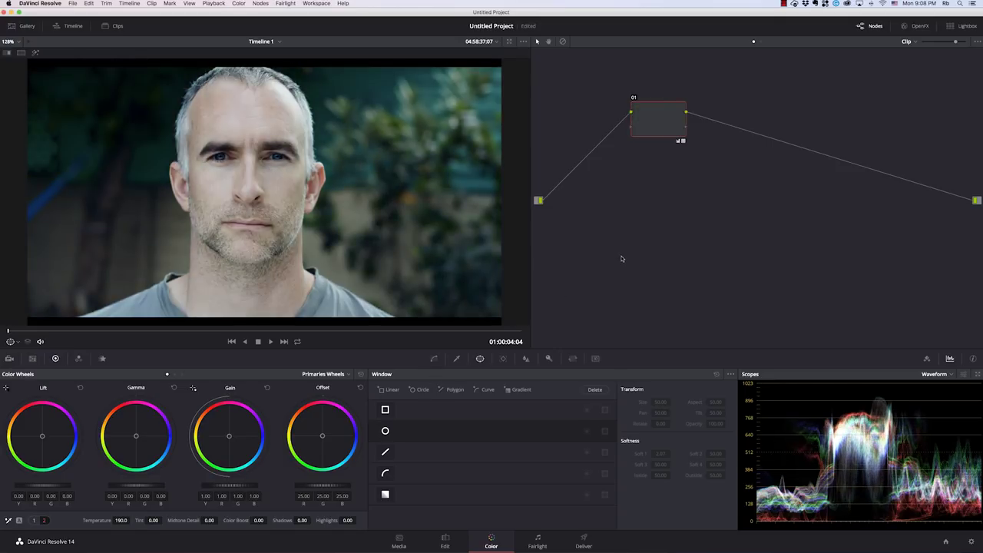
key("super+z")
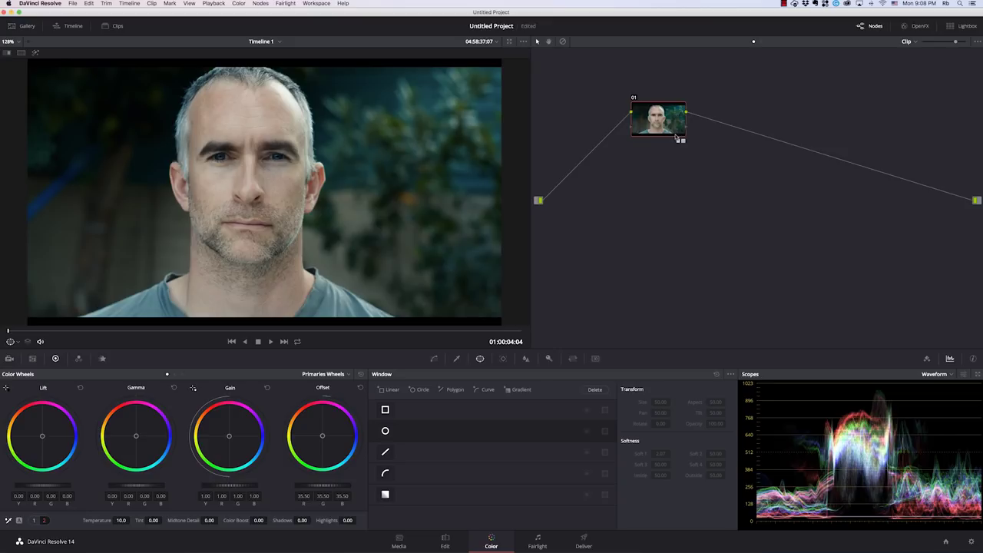
key("shift+s")
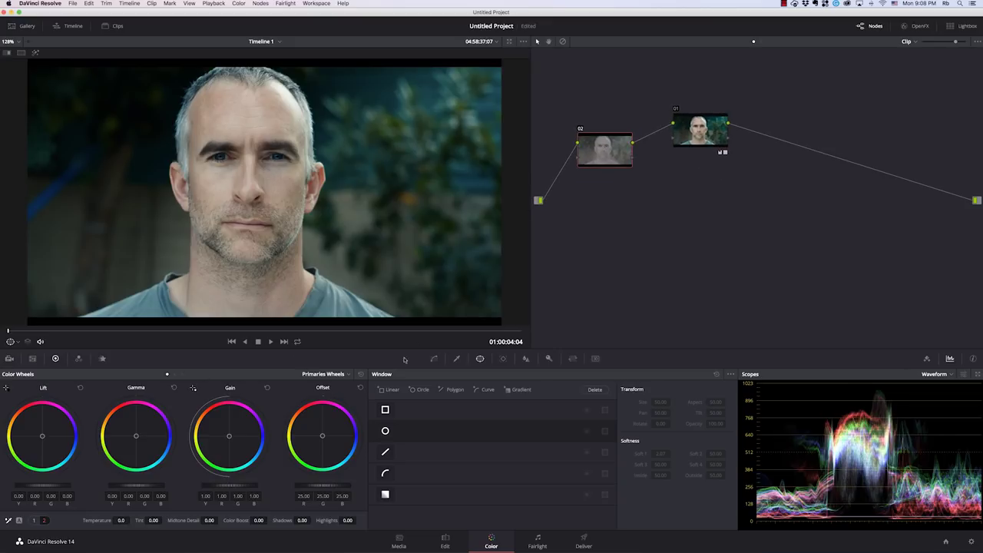
- Add a soft, tall oval Circle window centred on the face to node 02
left_click(385, 431)
left_click_drag(261, 189, 247, 178)
left_click_drag(326, 175, 298, 179)
left_click_drag(264, 254, 252, 258)
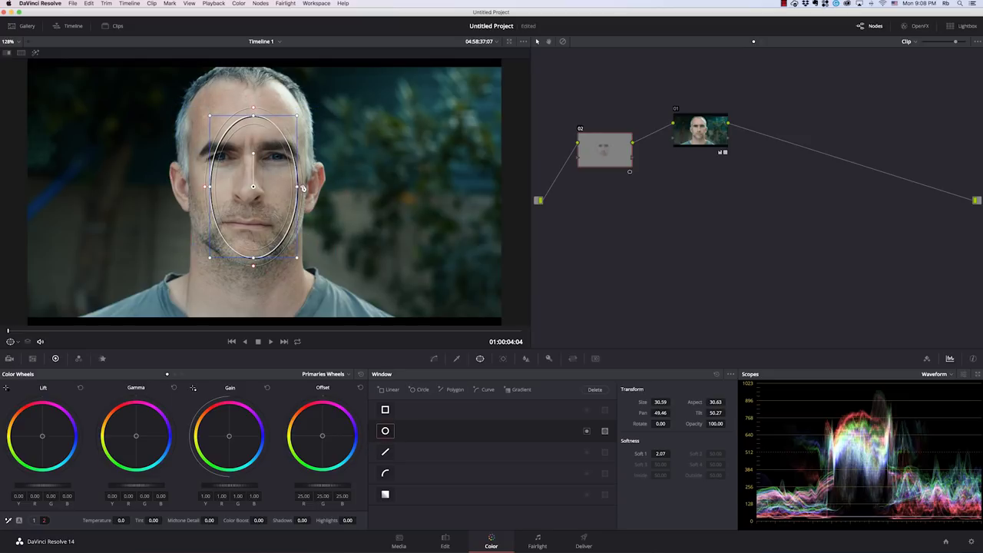
left_click_drag(301, 181, 321, 184)
left_click_drag(250, 184, 247, 179)
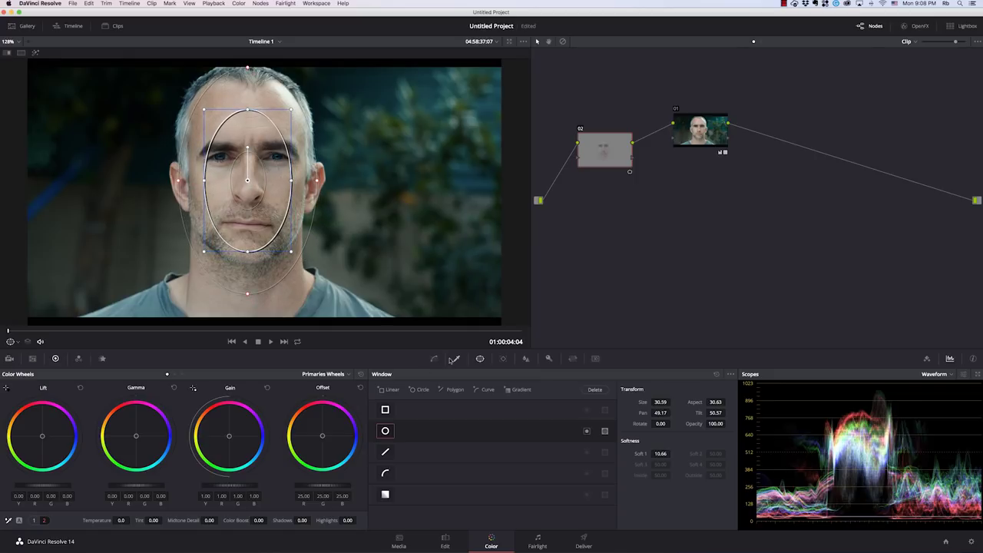
- Try a Curves brighten, then set Blur Radius to 0.46 and add node 03
left_click(435, 359)
left_click_drag(516, 450, 512, 445)
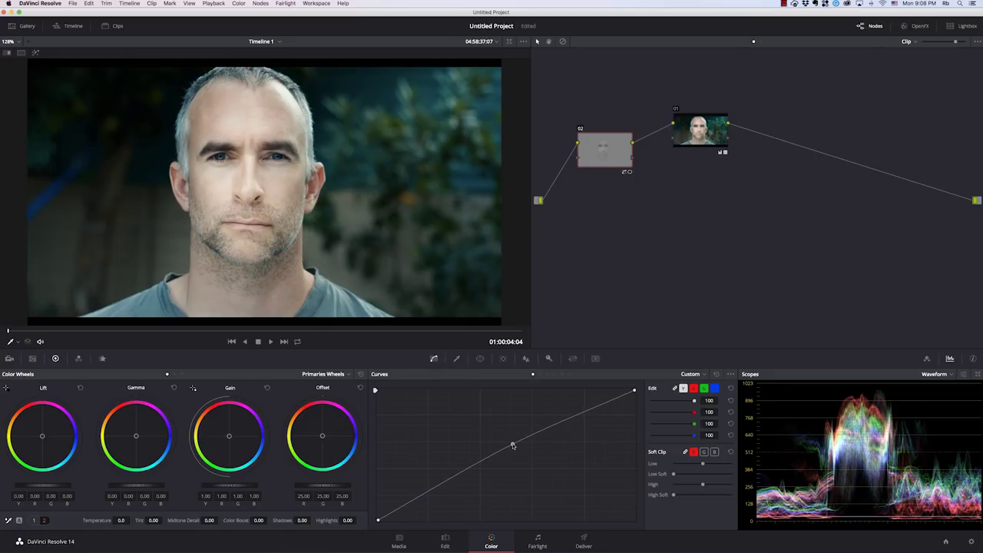
right_click(512, 445)
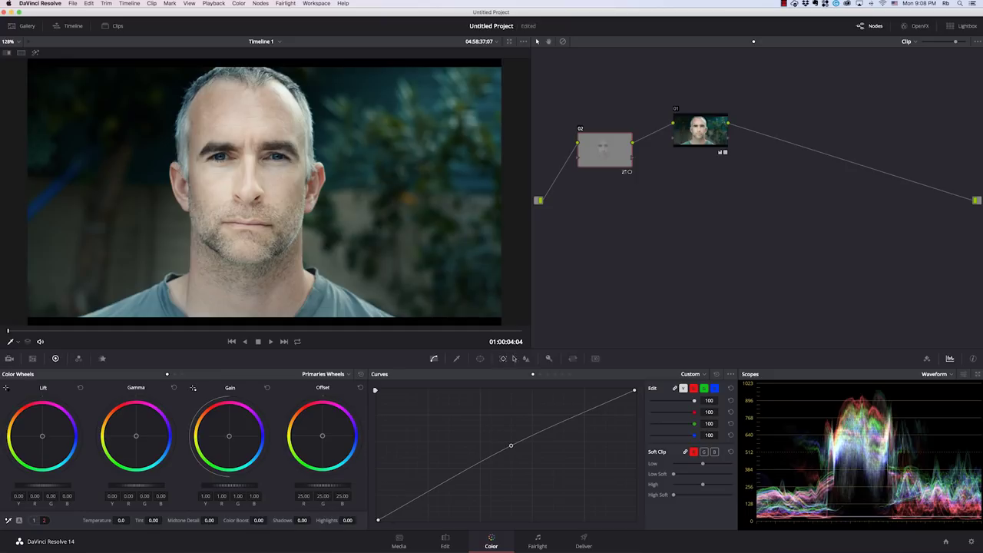
left_click(525, 359)
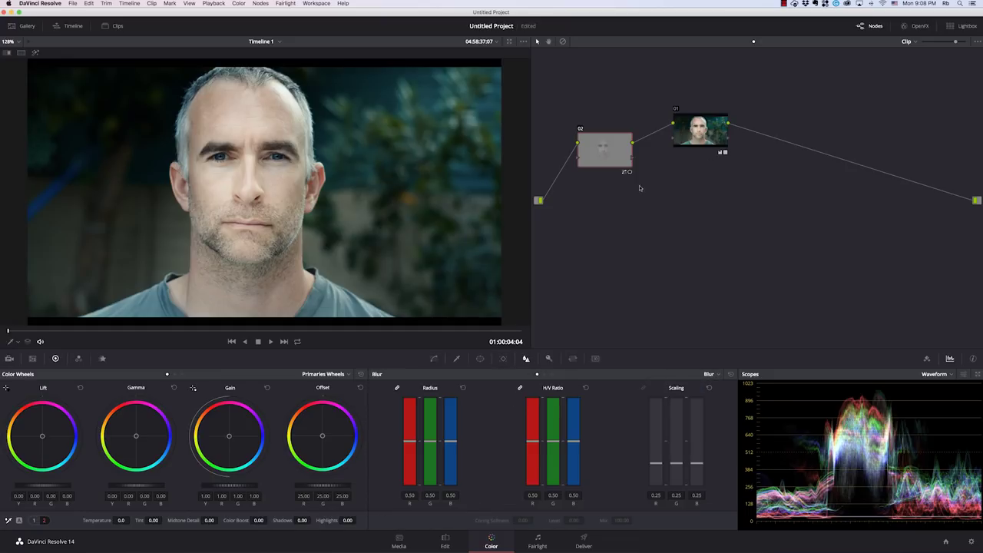
left_click_drag(409, 442, 411, 447)
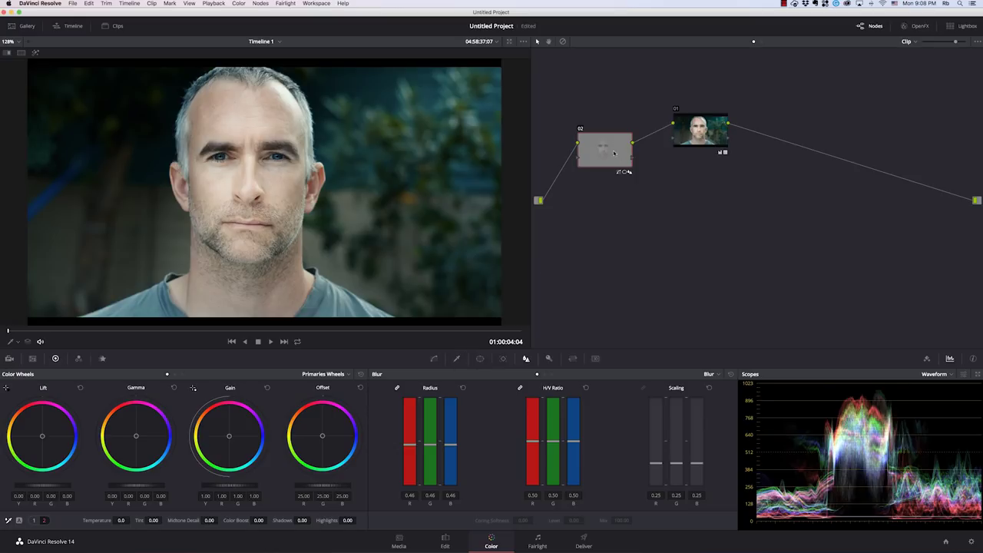
key("alt+s")
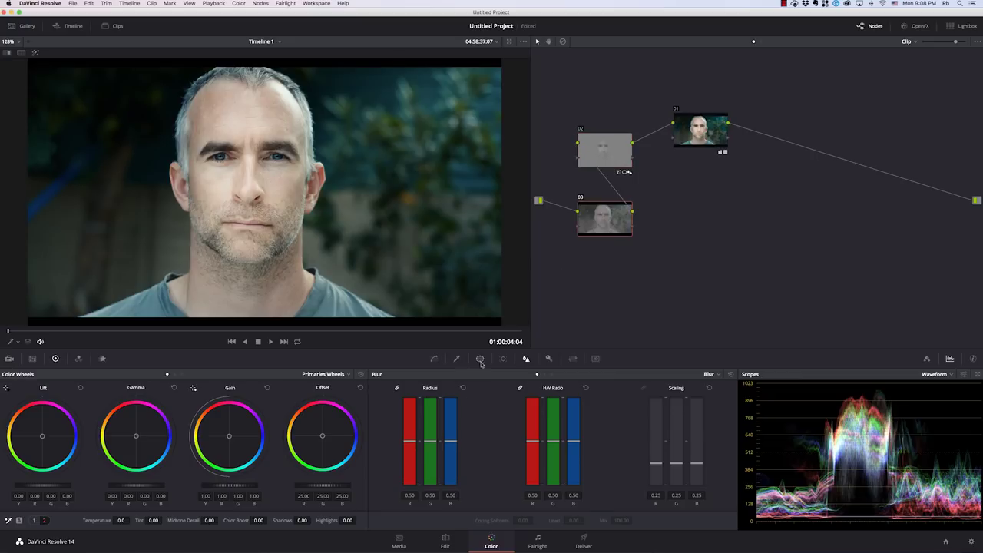
- Add two vertical Gradient windows on node 03 at the left and right edges of the face
left_click(480, 359)
left_click(518, 390)
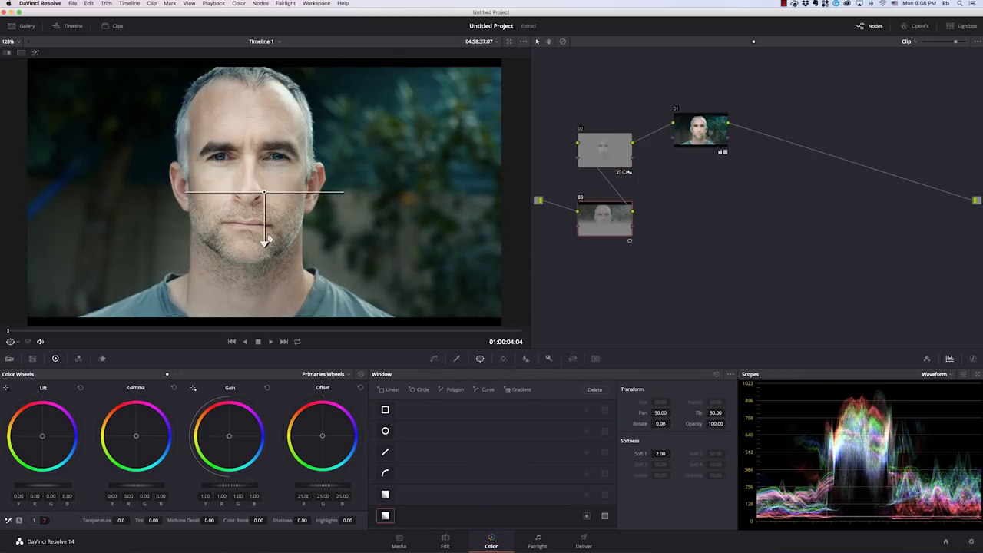
left_click_drag(264, 240, 322, 193)
left_click_drag(263, 192, 148, 185)
left_click(518, 389)
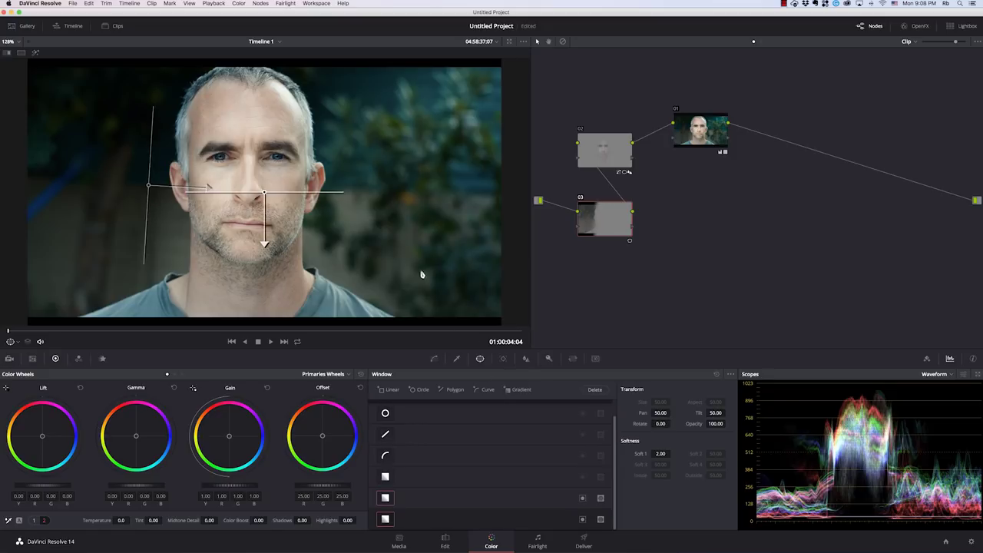
left_click_drag(264, 244, 180, 193)
left_click_drag(264, 192, 350, 184)
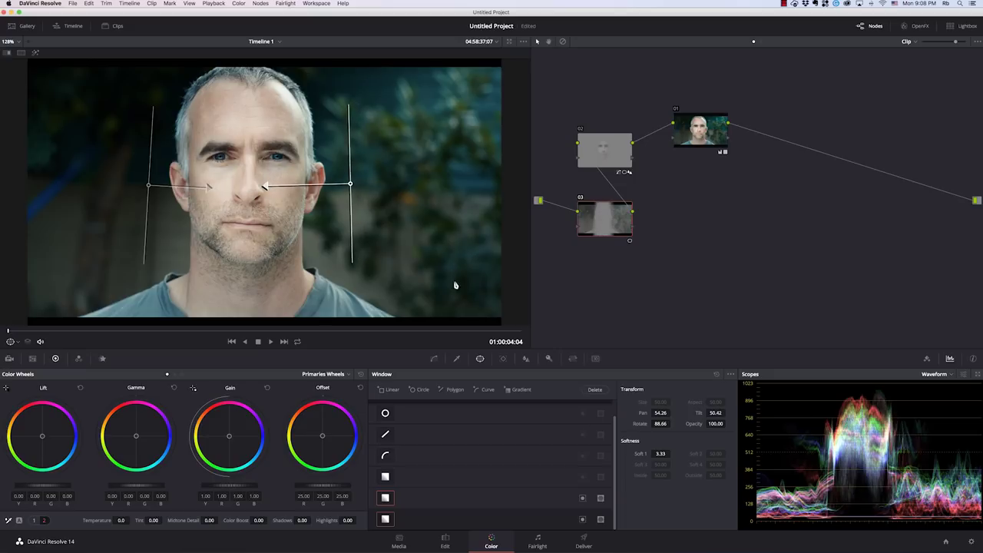
- Nudge node 03's blue curve toward blue, then toggle nodes 03 and 02 to compare
left_click(434, 358)
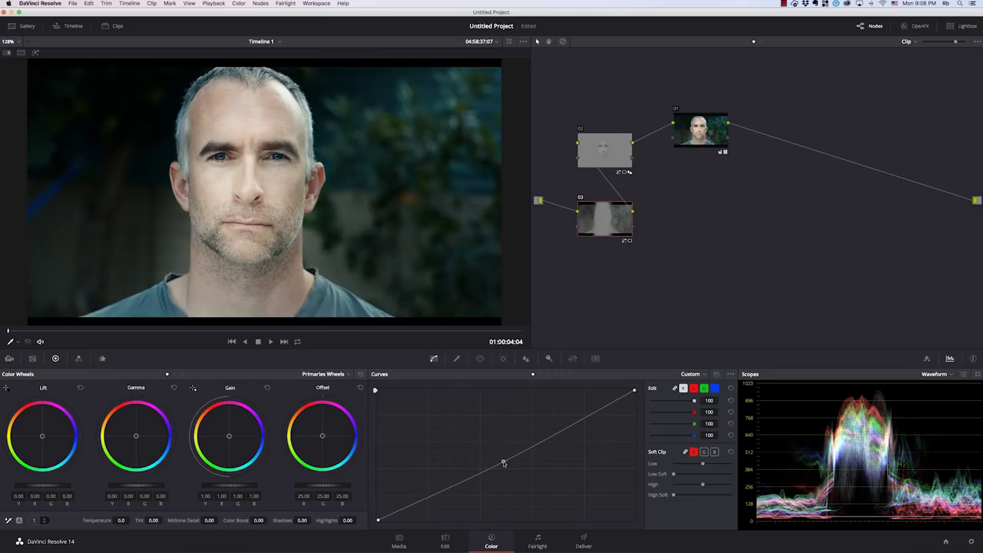
left_click(715, 389)
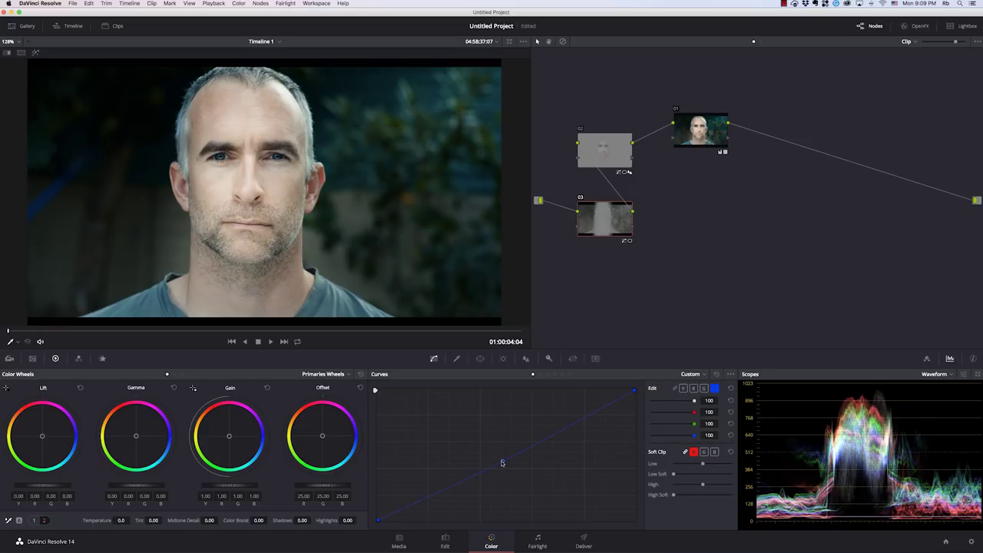
left_click_drag(501, 463, 502, 462)
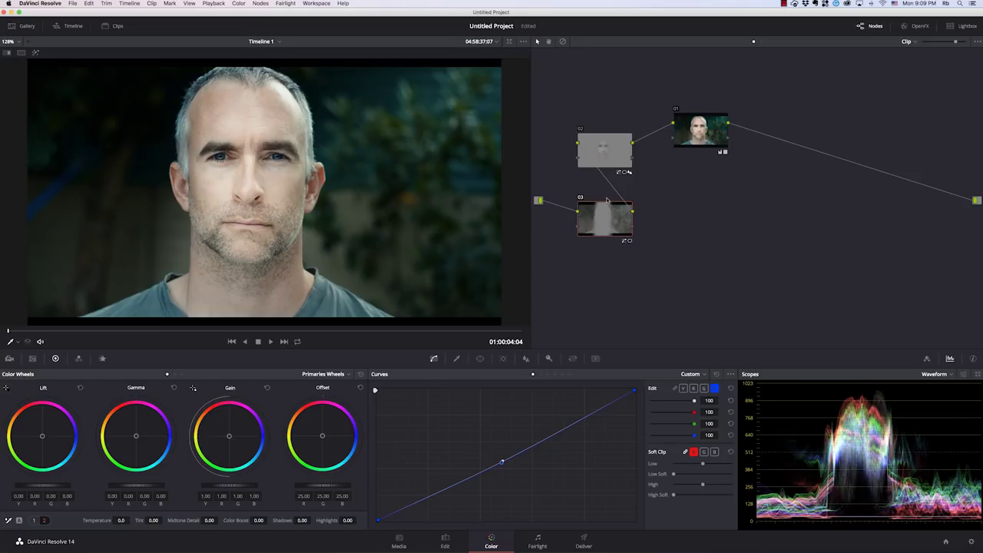
key("super+d")
key("super+d")
left_click(622, 152)
key("super+d")
key("super+d")
key("super+d")
left_click(698, 131)
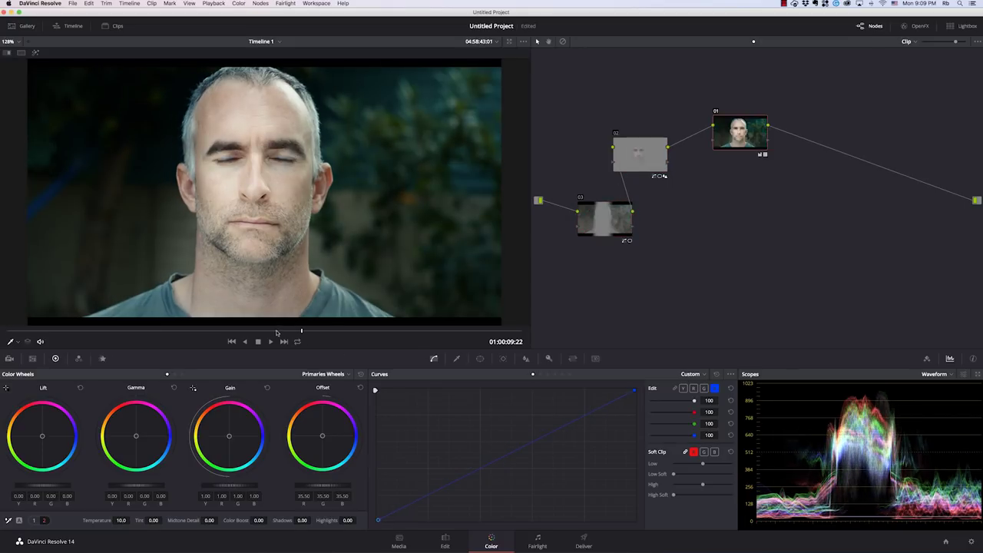
left_click(271, 331)
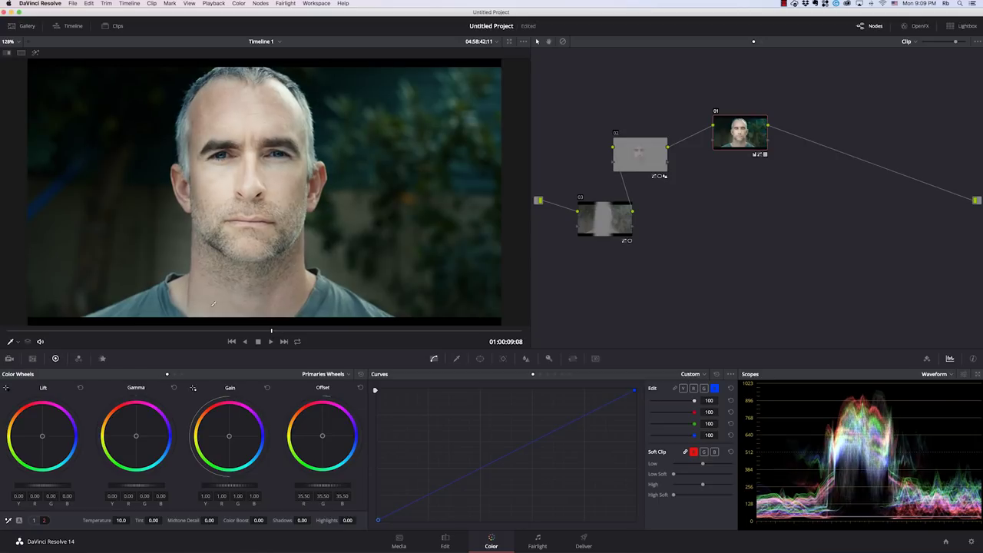
left_click(444, 541)
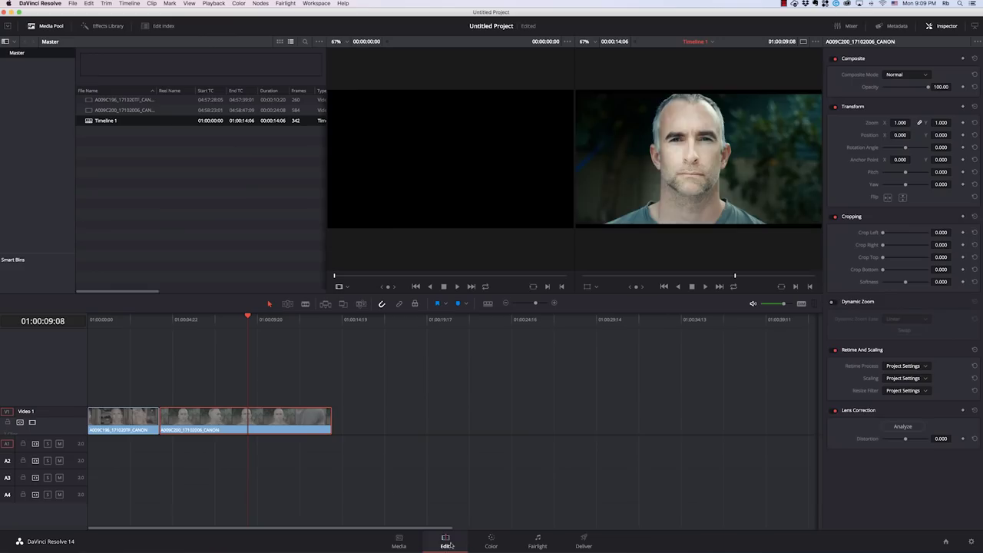
left_click(584, 541)
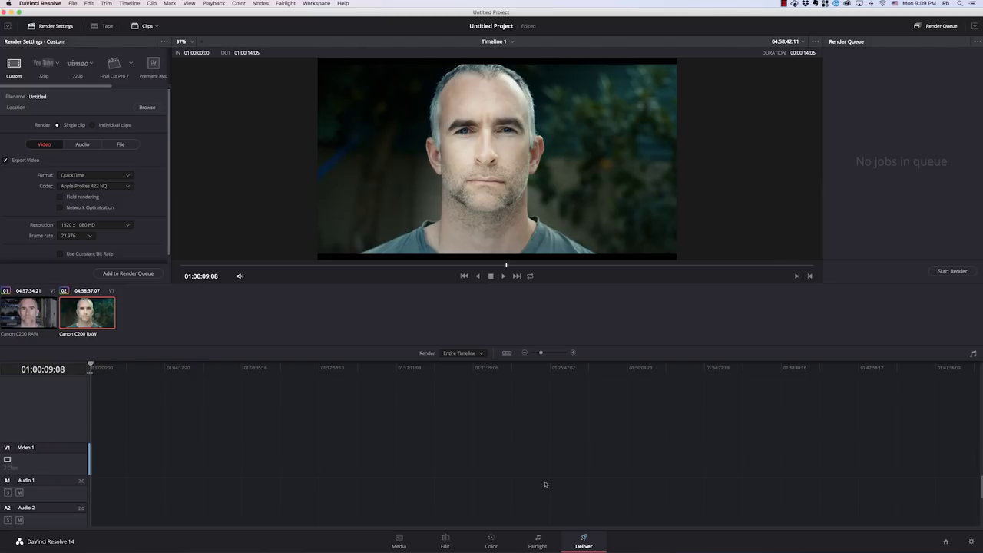
left_click(491, 542)
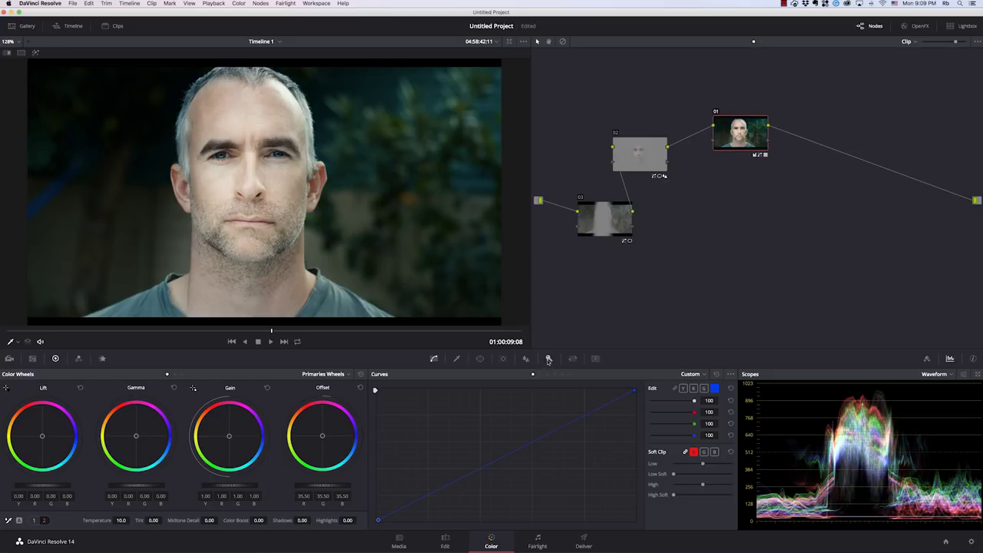
- Set the outdoor portrait's Input Sizing Zoom to about 1.082, then scrub to the indoor workshop clip
left_click(550, 358)
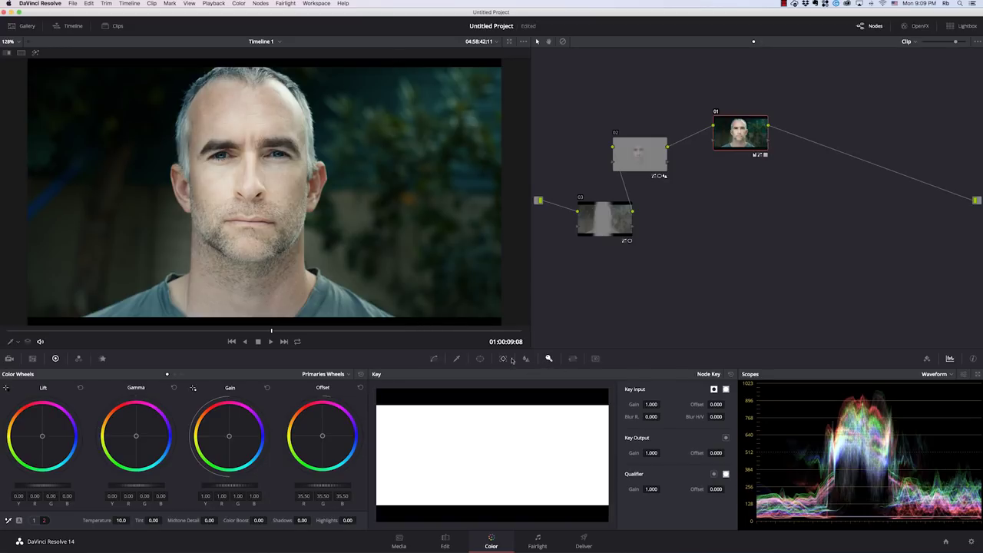
left_click(573, 358)
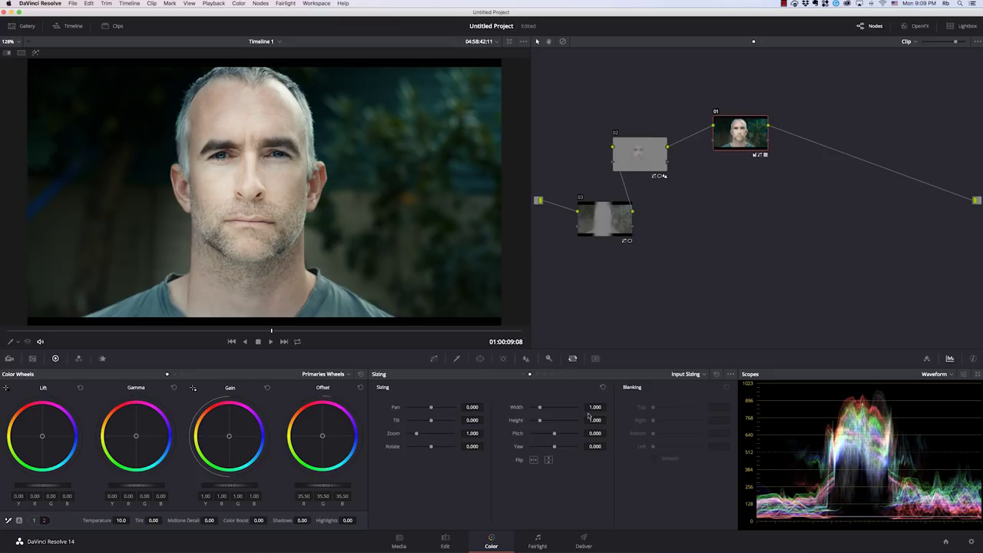
left_click_drag(418, 435, 417, 436)
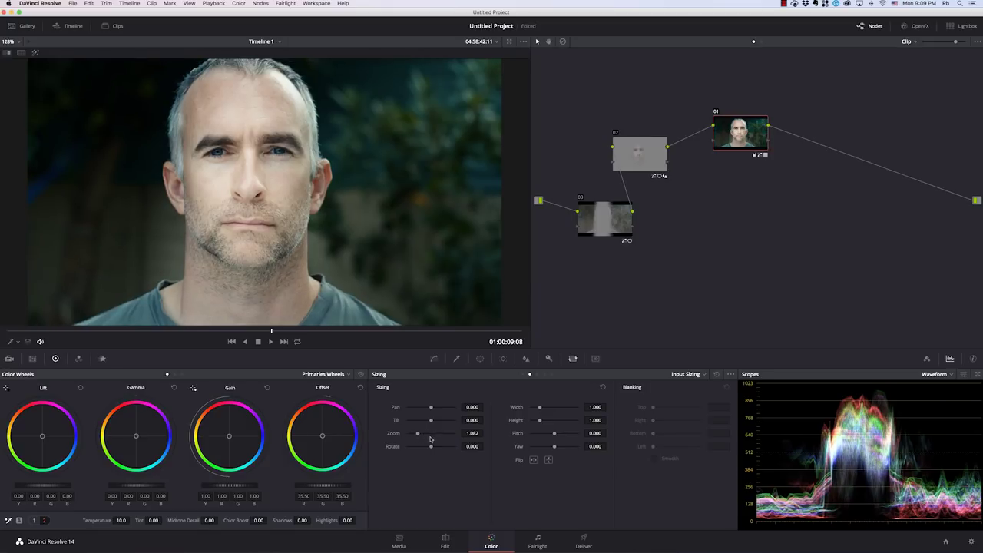
left_click(430, 435)
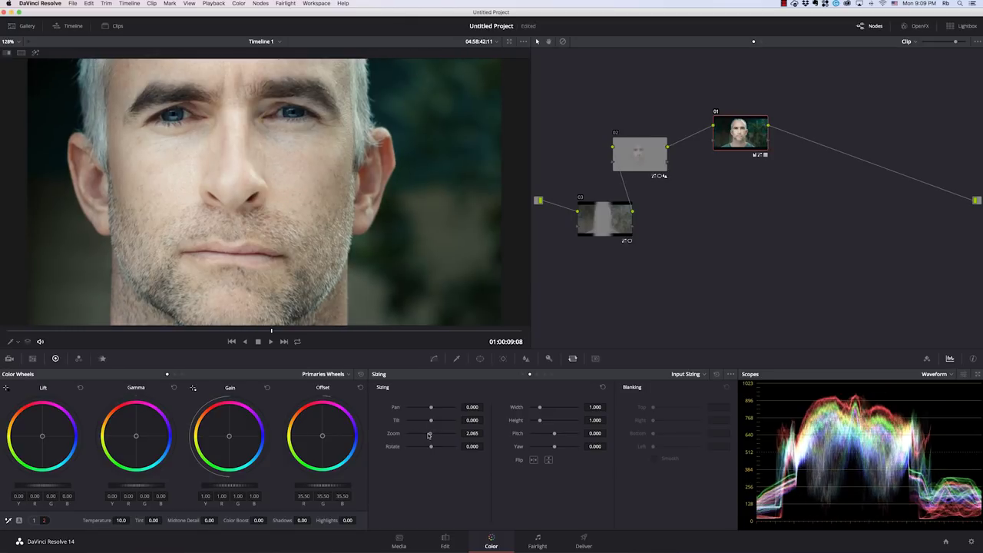
mouse_move(430, 434)
left_mouse_down()
mouse_move(409, 436)
mouse_move(419, 436)
left_mouse_up()
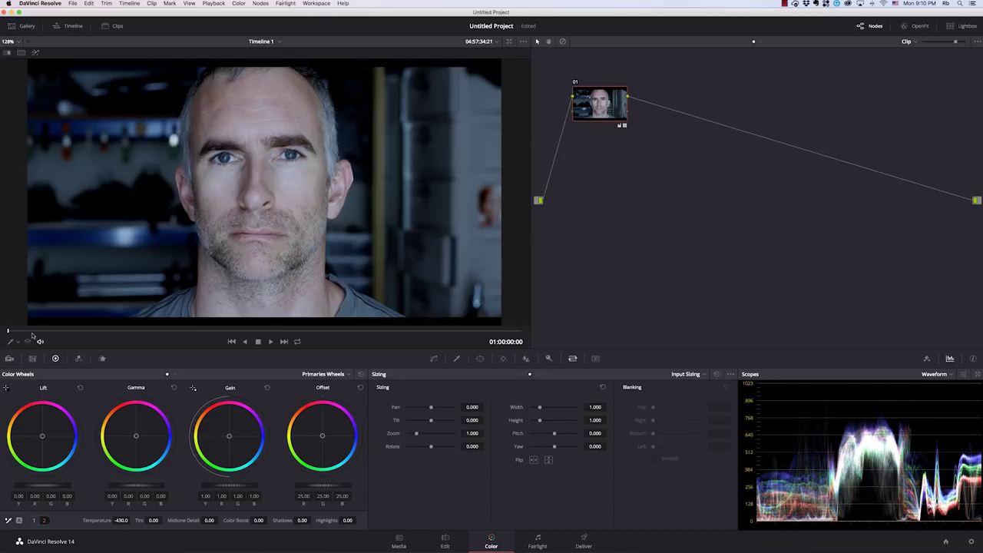
left_click_drag(32, 331, 116, 332)
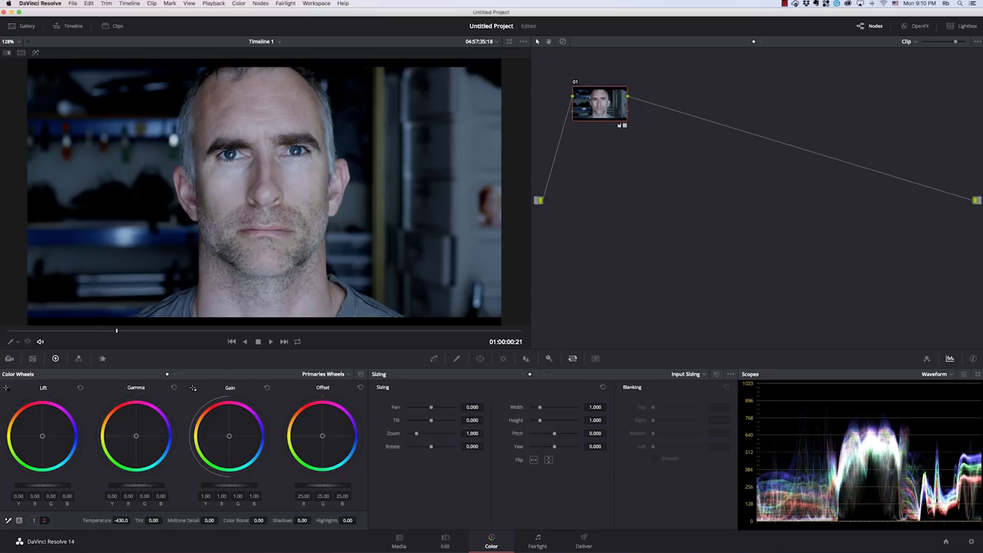
- Lift the indoor clip's gamma, lower its lift, set temperature -390 and gain 1.06, then return to the outdoor portrait
left_click_drag(118, 489, 123, 489)
left_click_drag(42, 485, 38, 485)
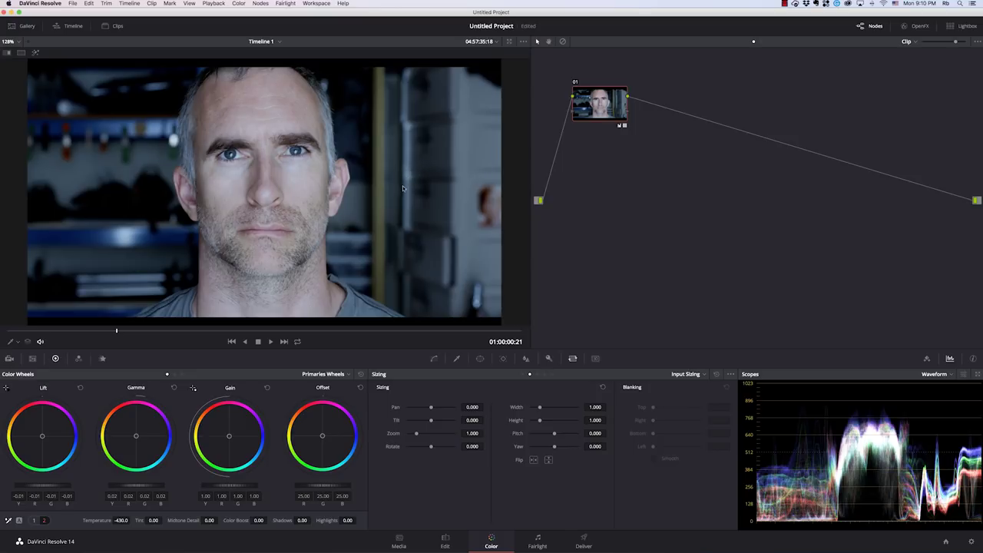
scroll(122, 520, "up", 1)
scroll(131, 520, "up", 9)
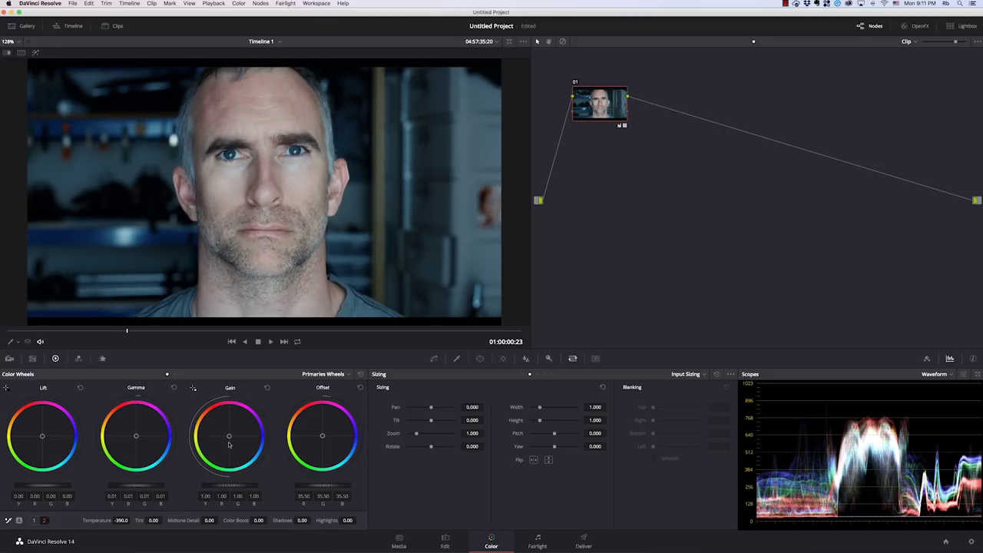
left_click(66, 330)
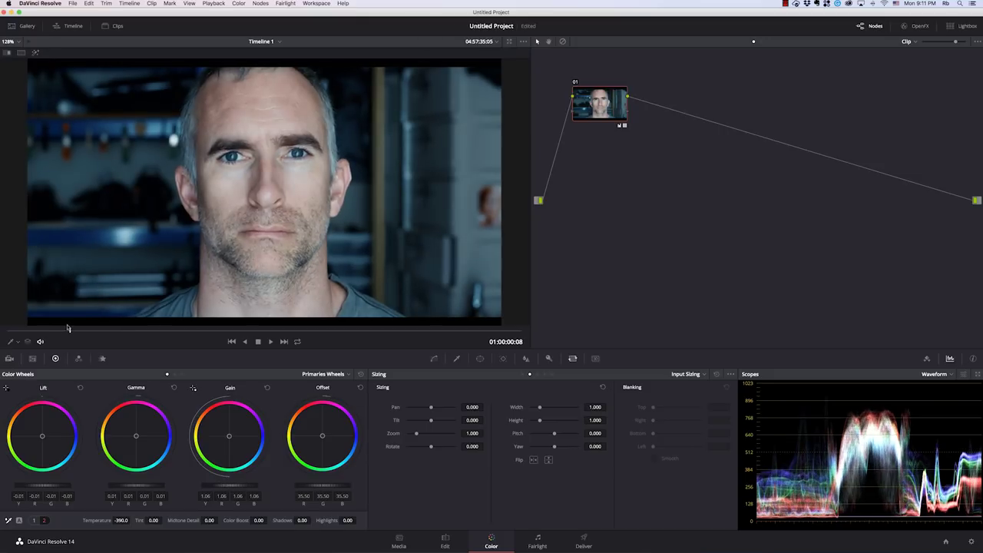
- Move to the outdoor clip and scrub back to the man's profile shot at 01:00:06:10
left_click(283, 340)
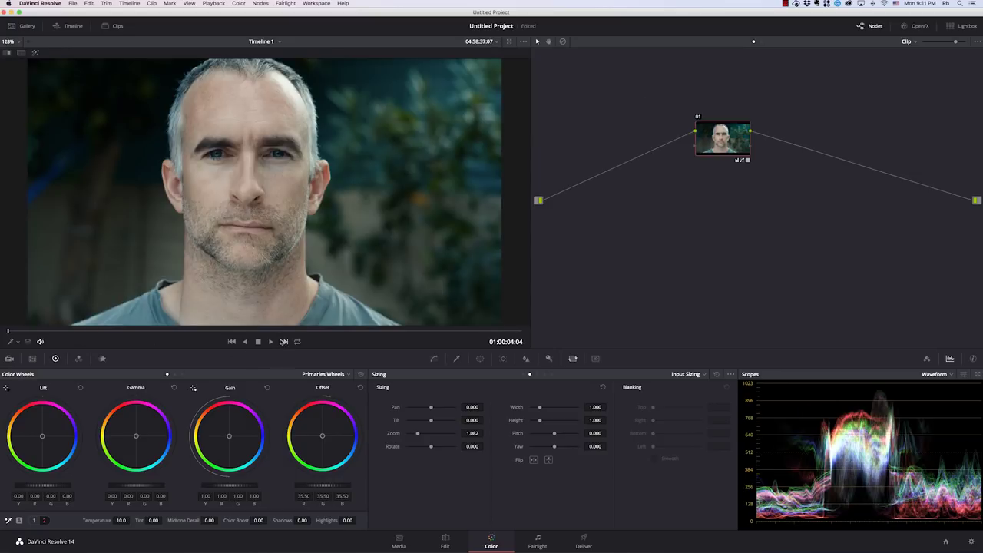
left_click_drag(322, 330, 113, 332)
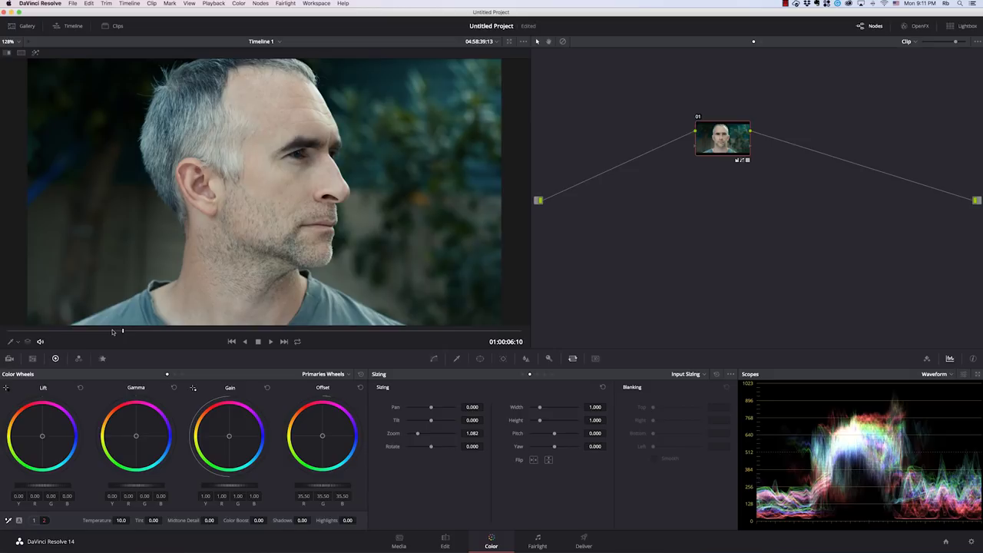